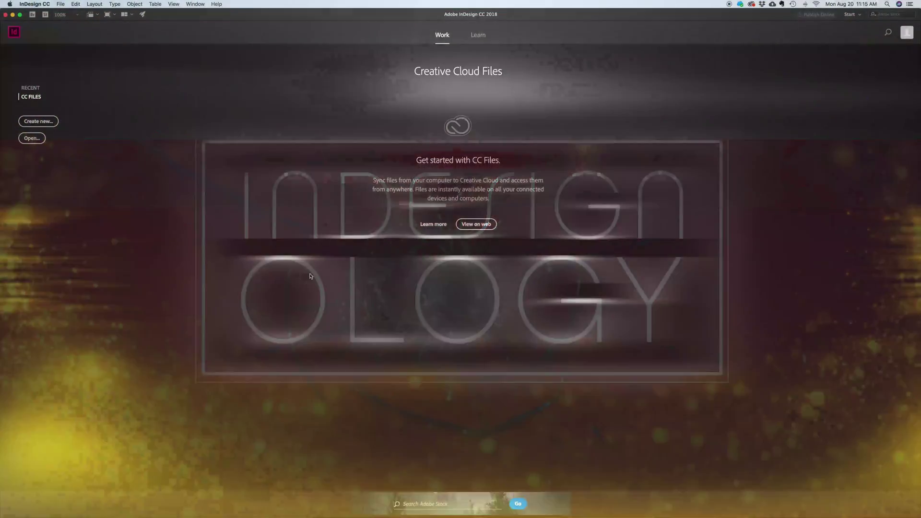
Create a new blank 8.5 × 11 in portrait document with the custom preset
{"action": "left_click", "coordinate": [39, 122]}
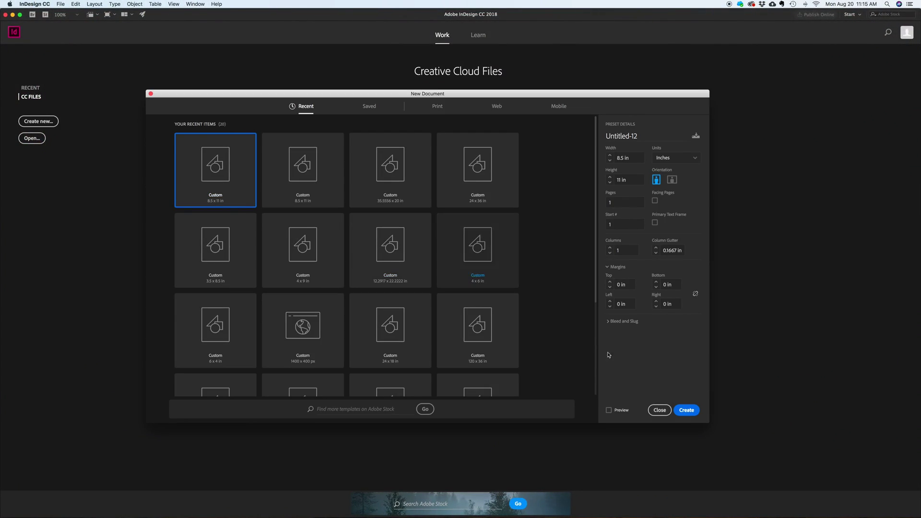
{"action": "left_click", "coordinate": [687, 410]}
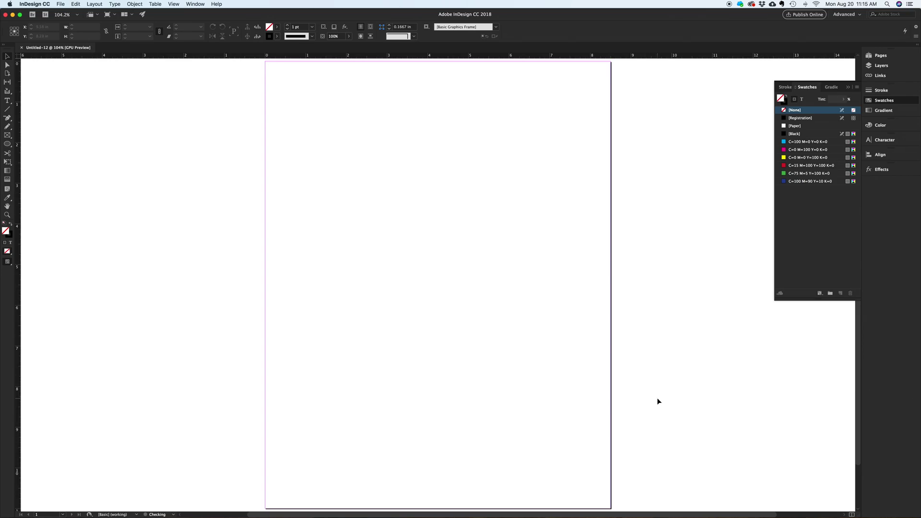
Zoom out and place both camera JPG images onto the page
{"action": "key", "text": "super+minus"}
{"action": "key", "text": "super+minus"}
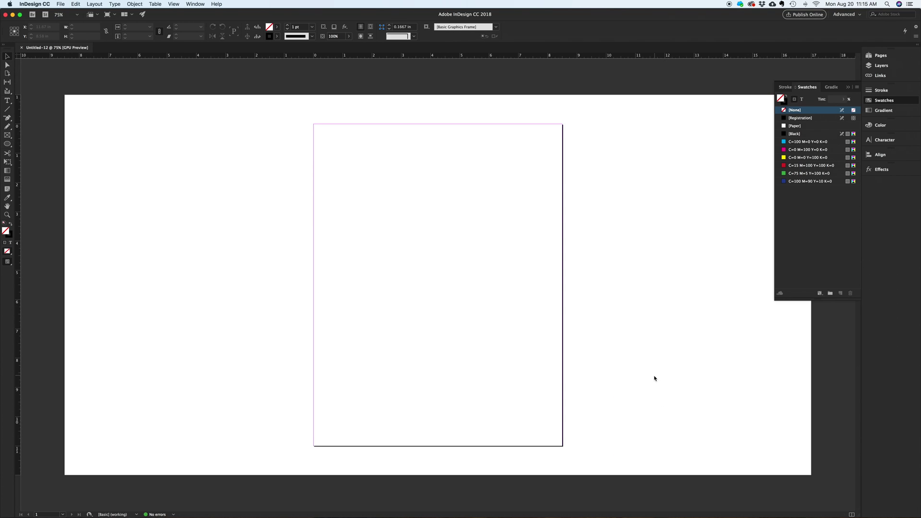
{"action": "key", "text": "super+d"}
{"action": "left_click", "coordinate": [247, 89]}
{"action": "left_click", "coordinate": [204, 82], "text": "shift"}
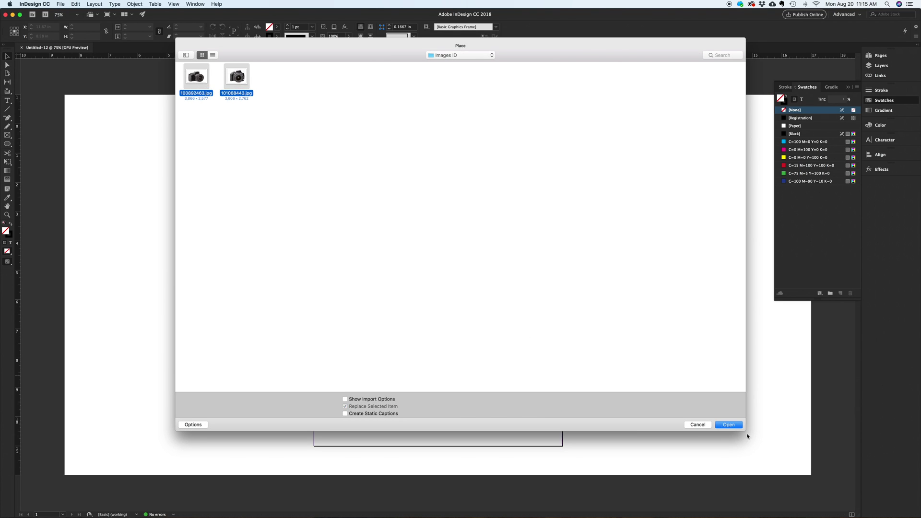
{"action": "left_click", "coordinate": [733, 426]}
{"action": "left_click", "coordinate": [366, 201]}
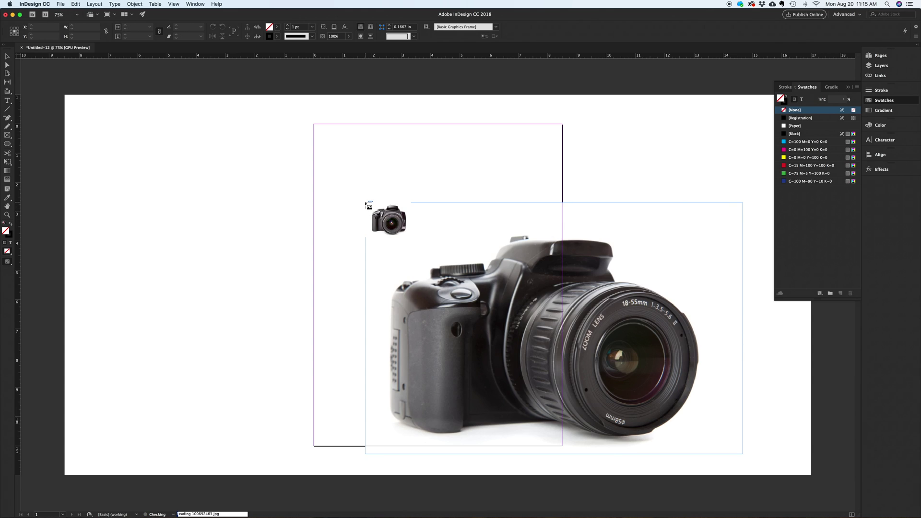
{"action": "left_click", "coordinate": [365, 202]}
Scale both camera frames to about 48% and stack them near the top of the page
{"action": "left_click_drag", "start_coordinate": [347, 183], "coordinate": [408, 248]}
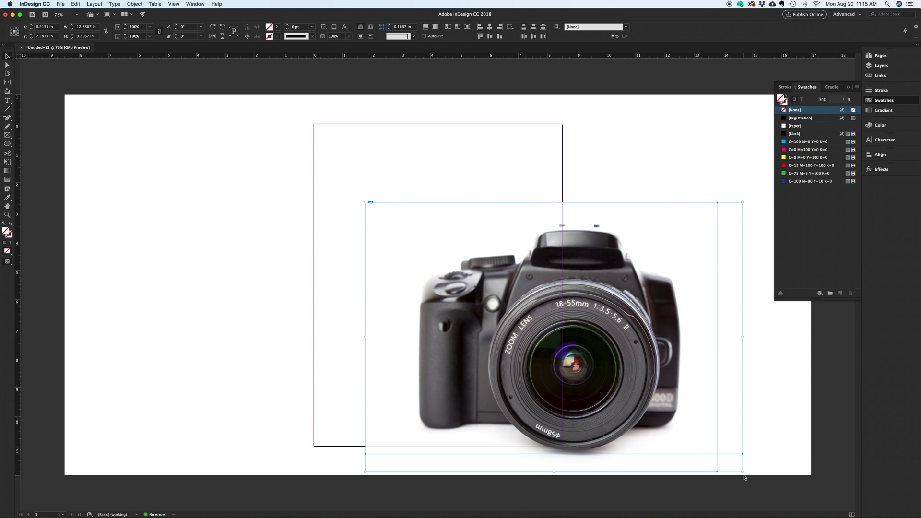
{"action": "left_click_drag", "start_coordinate": [743, 473], "coordinate": [626, 388]}
{"action": "left_click_drag", "start_coordinate": [578, 343], "coordinate": [463, 218]}
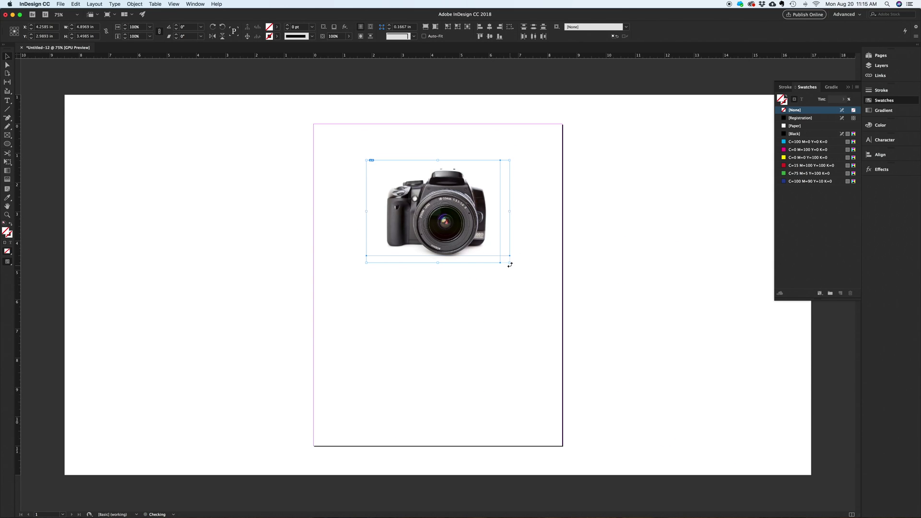
{"action": "left_click_drag", "start_coordinate": [509, 263], "coordinate": [493, 347]}
Draw a thin full-width rectangle filled C=100 M=90 Y=10 K=0 and move it to the page bottom
{"action": "left_click", "coordinate": [127, 208]}
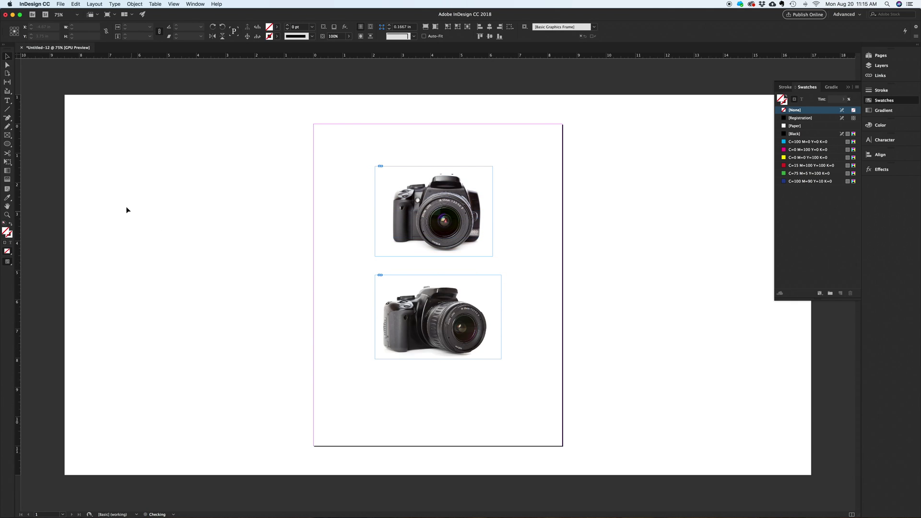
{"action": "left_click", "coordinate": [7, 138]}
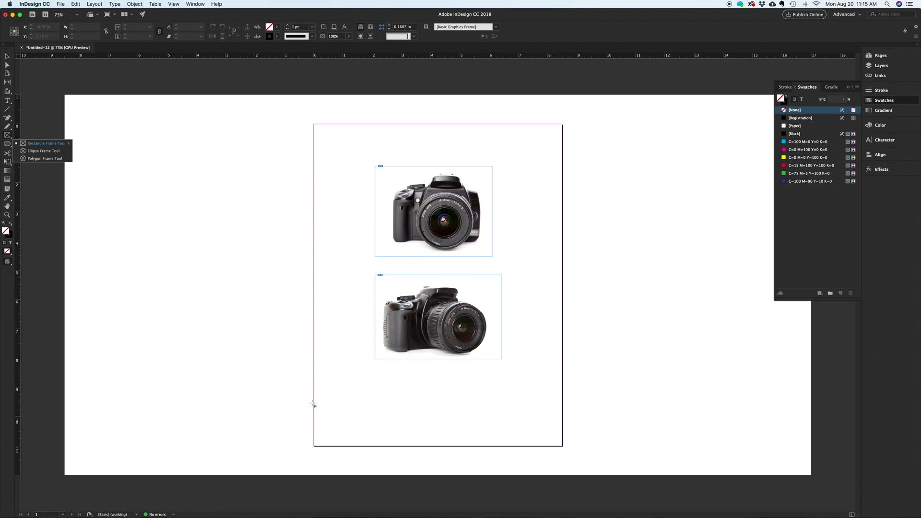
{"action": "left_click_drag", "start_coordinate": [313, 403], "coordinate": [562, 413]}
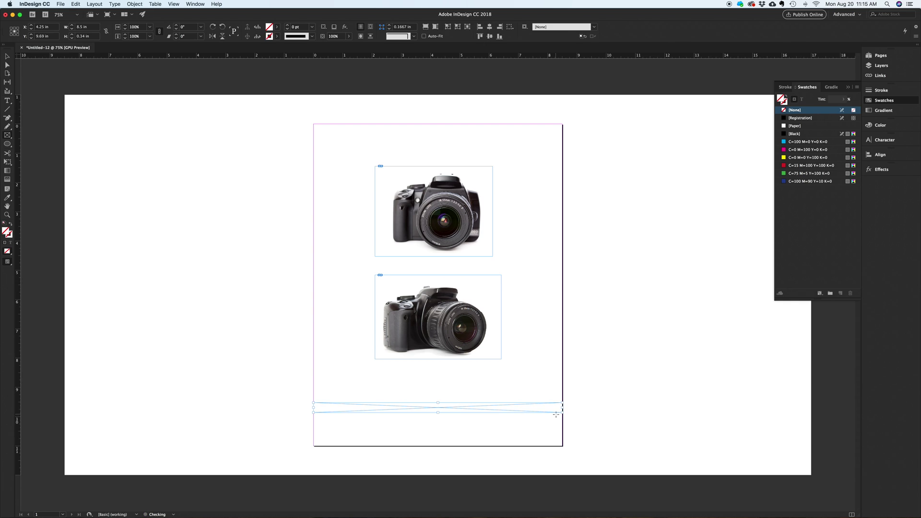
{"action": "left_click", "coordinate": [828, 183]}
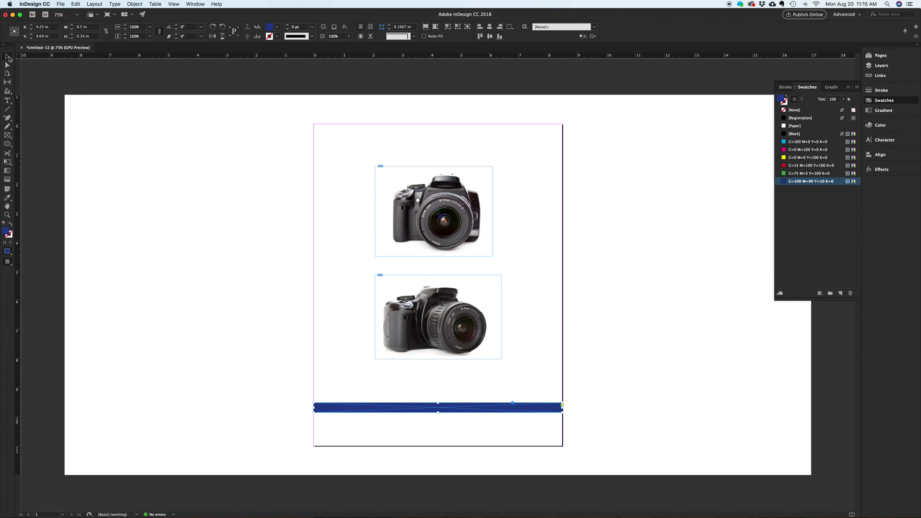
{"action": "left_click_drag", "start_coordinate": [517, 412], "coordinate": [518, 444]}
{"action": "left_click", "coordinate": [332, 338]}
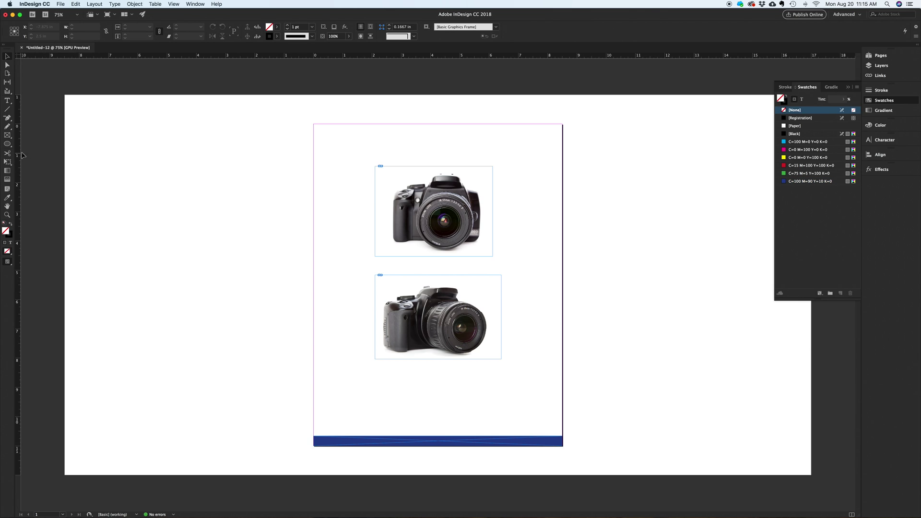
{"action": "left_click", "coordinate": [7, 102]}
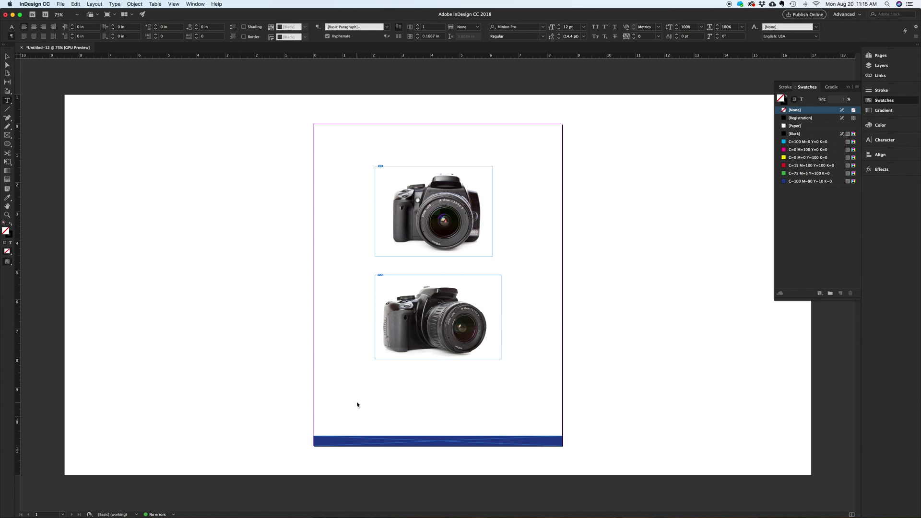
Draw a text frame above the blue bar, fill it with centred placeholder text, and trim the ending
{"action": "left_click_drag", "start_coordinate": [357, 405], "coordinate": [536, 421]}
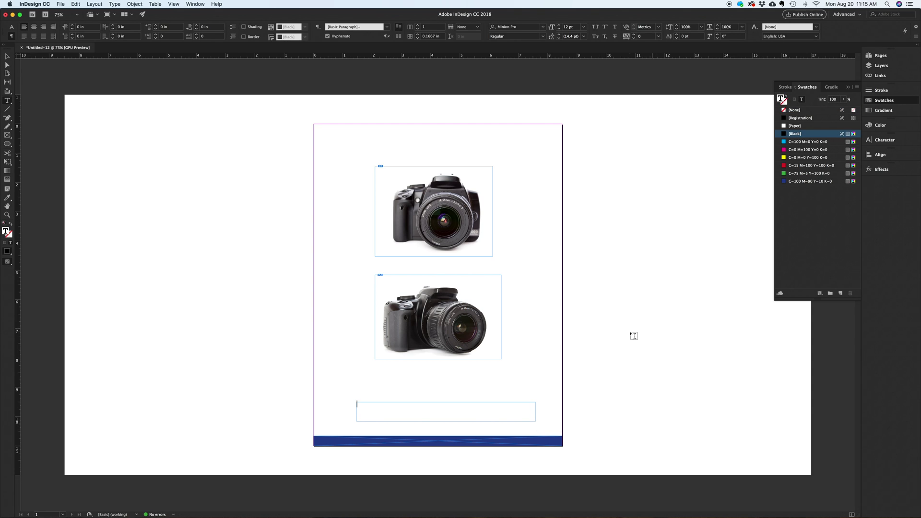
{"action": "left_click", "coordinate": [115, 4]}
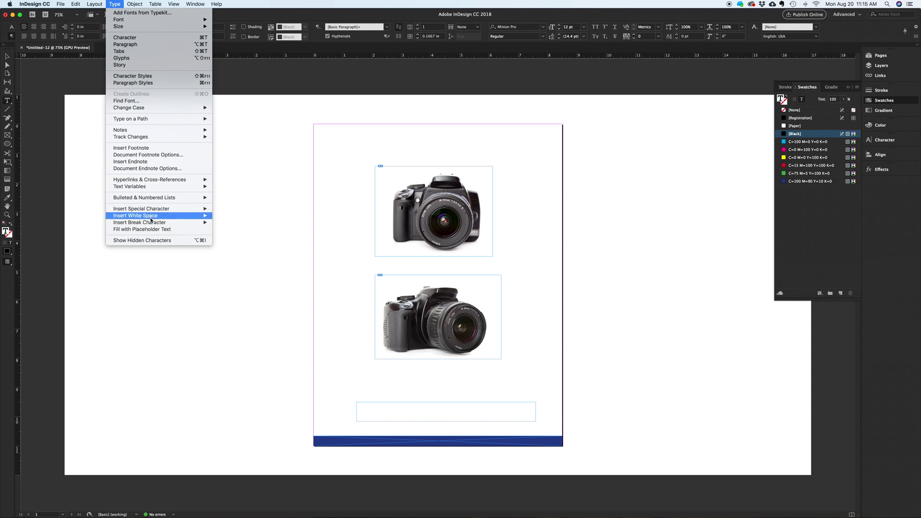
{"action": "left_click", "coordinate": [153, 230]}
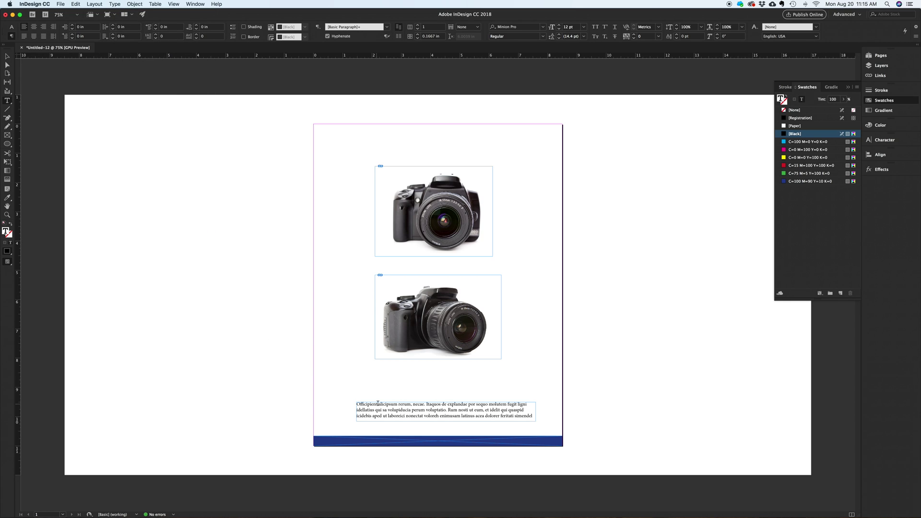
{"action": "key", "text": "super+a"}
{"action": "key", "text": "super+shift+c"}
{"action": "left_click", "coordinate": [492, 414]}
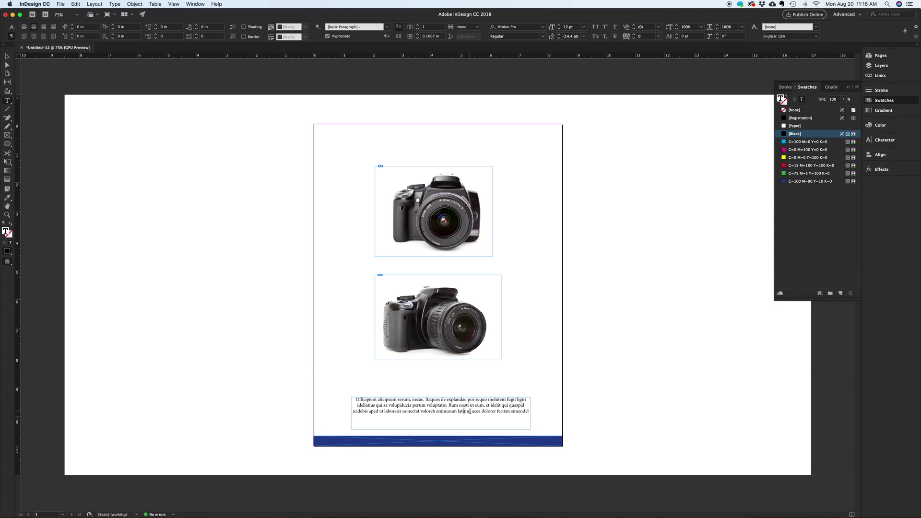
{"action": "left_click_drag", "start_coordinate": [470, 412], "coordinate": [524, 446]}
{"action": "key", "text": "BackSpace"}
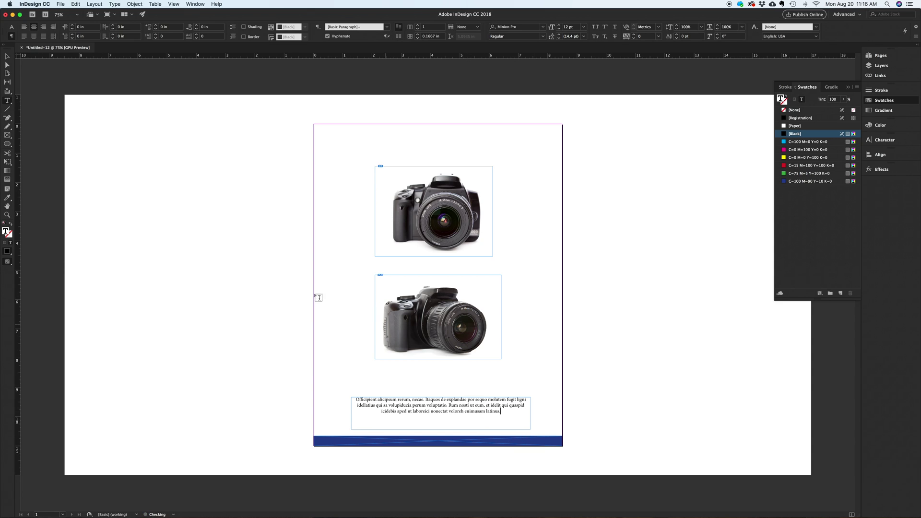
Set the body text to Avenir 35 Light 10 pt and narrow the frame slightly
{"action": "left_click", "coordinate": [7, 56]}
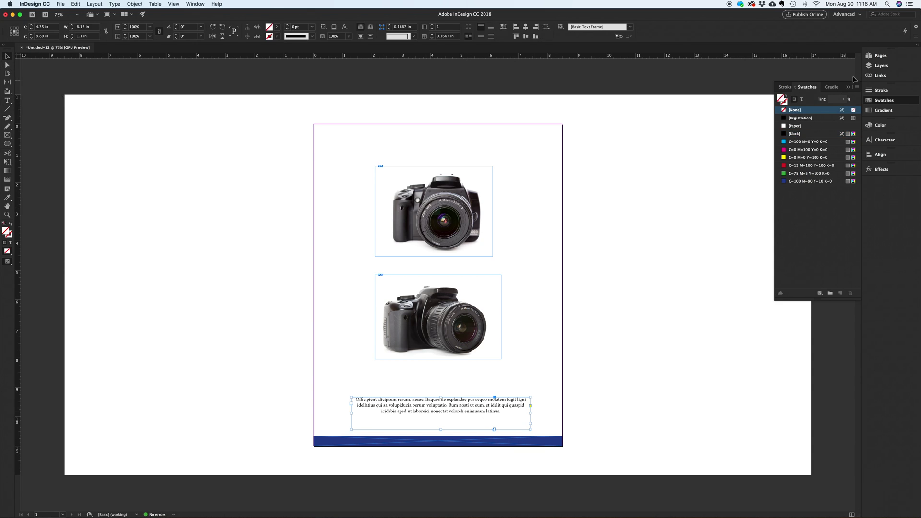
{"action": "left_click", "coordinate": [885, 140]}
{"action": "left_click", "coordinate": [822, 148]}
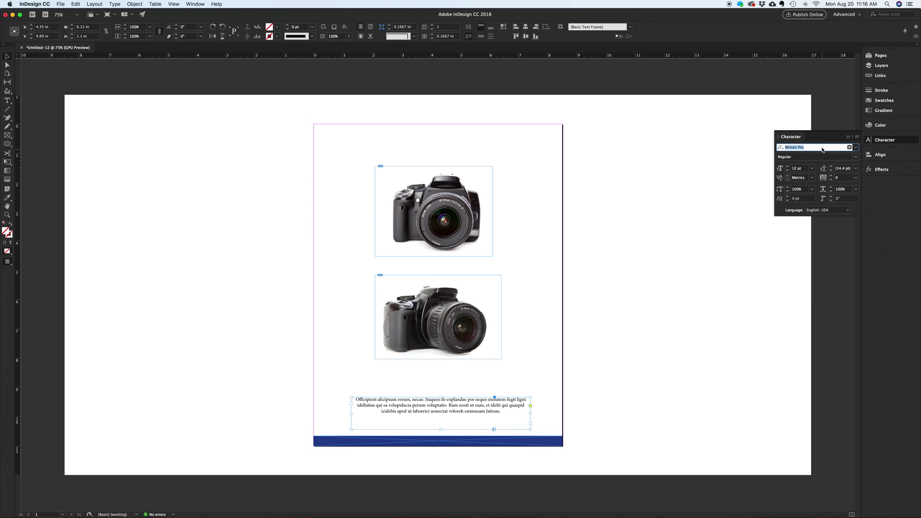
{"action": "type", "text": "Avenir"}
{"action": "key", "text": "Return"}
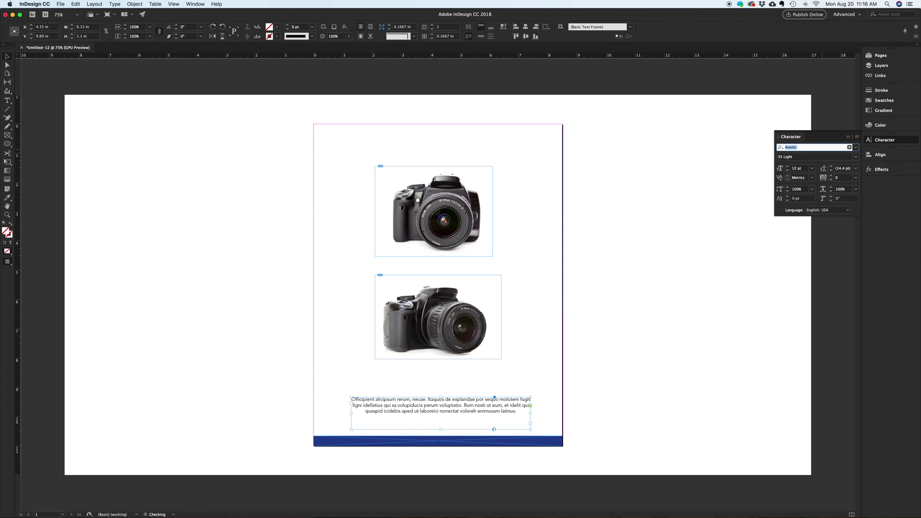
{"action": "left_click", "coordinate": [788, 170]}
{"action": "left_click", "coordinate": [788, 171]}
{"action": "left_click", "coordinate": [8, 58]}
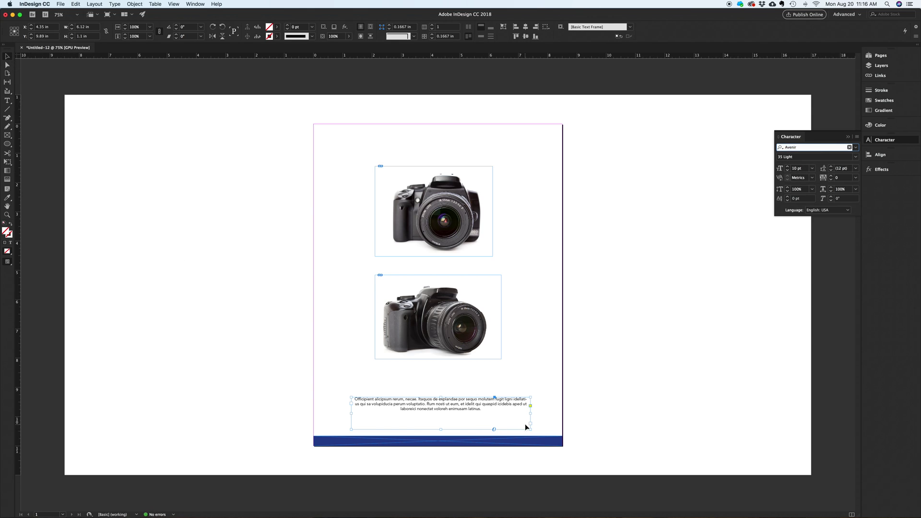
{"action": "left_click_drag", "start_coordinate": [531, 414], "coordinate": [521, 413]}
Centre the body text frame horizontally over the blue bar and nudge it up
{"action": "left_click", "coordinate": [551, 441]}
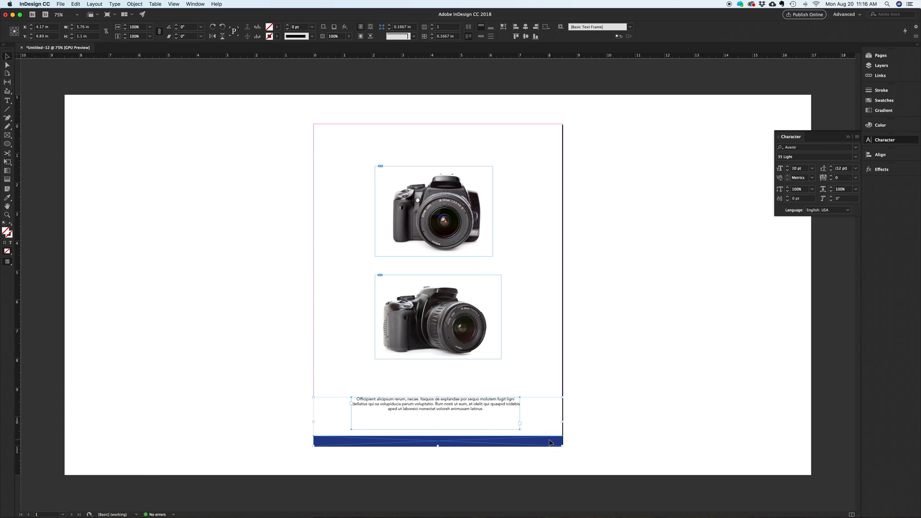
{"action": "left_click", "coordinate": [884, 156]}
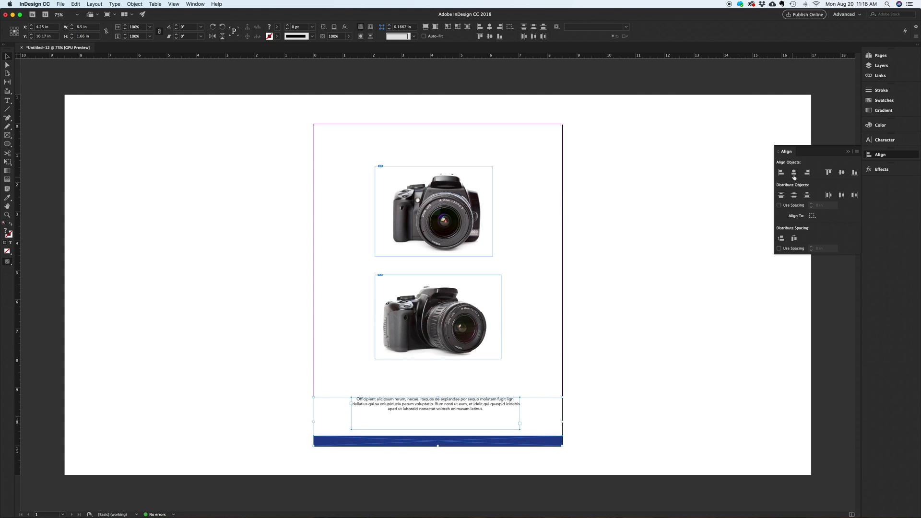
{"action": "left_click", "coordinate": [794, 172]}
{"action": "left_click", "coordinate": [496, 410]}
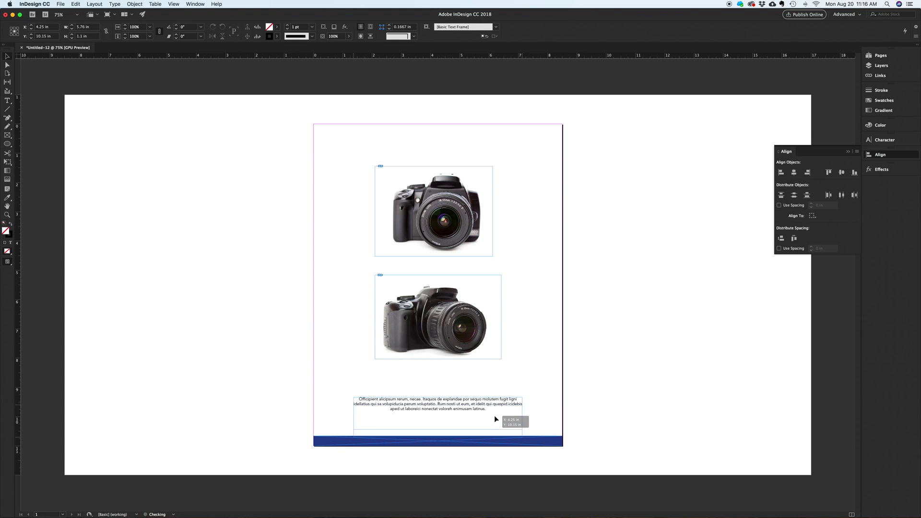
{"action": "left_click_drag", "start_coordinate": [496, 419], "coordinate": [498, 414]}
{"action": "left_click", "coordinate": [619, 389]}
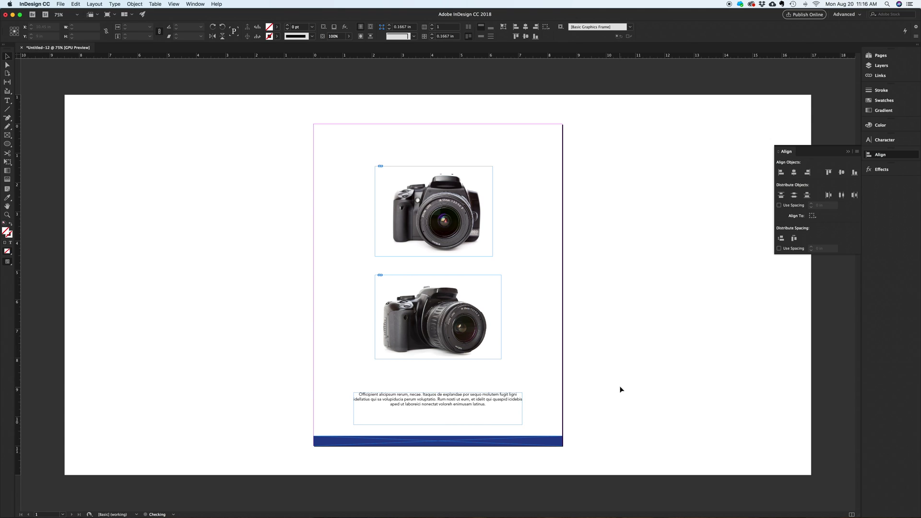
Draw a small oval with a Black fill at 30% tint and no stroke
{"action": "left_click", "coordinate": [6, 144]}
{"action": "left_click_drag", "start_coordinate": [421, 416], "coordinate": [469, 432]}
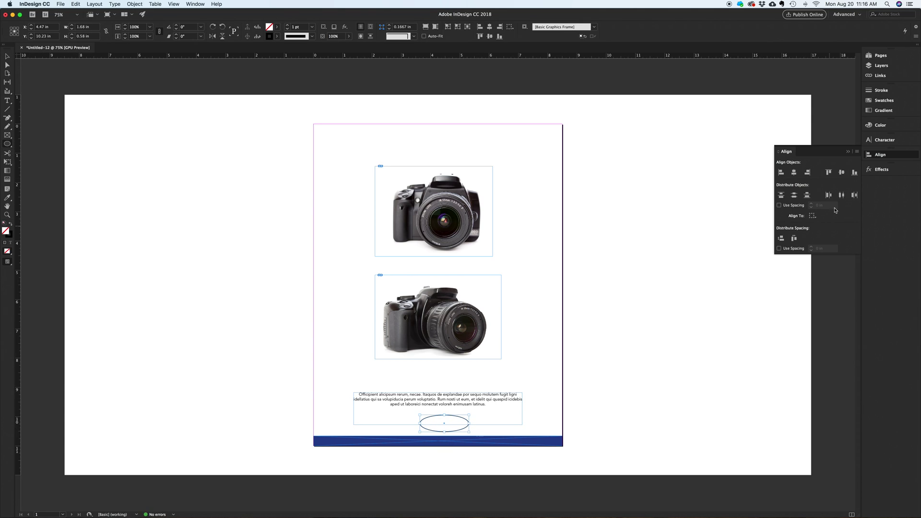
{"action": "left_click", "coordinate": [888, 100]}
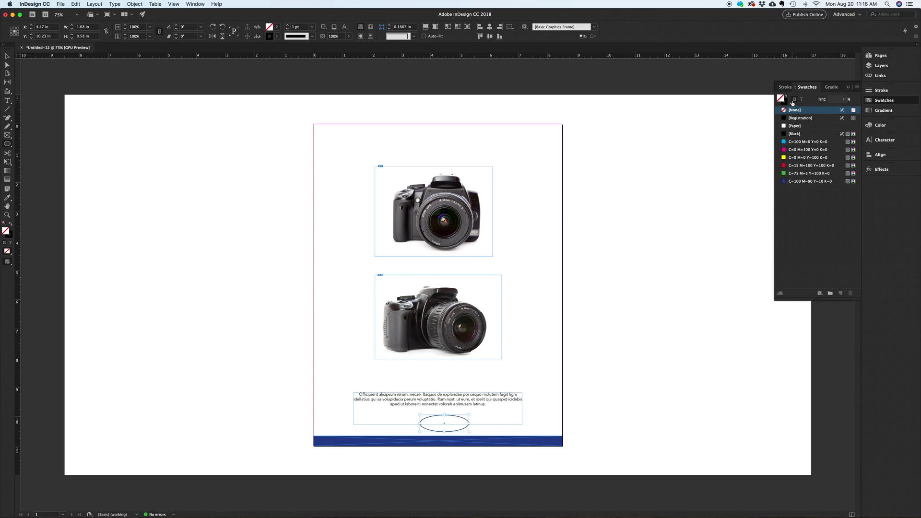
{"action": "left_click", "coordinate": [788, 97]}
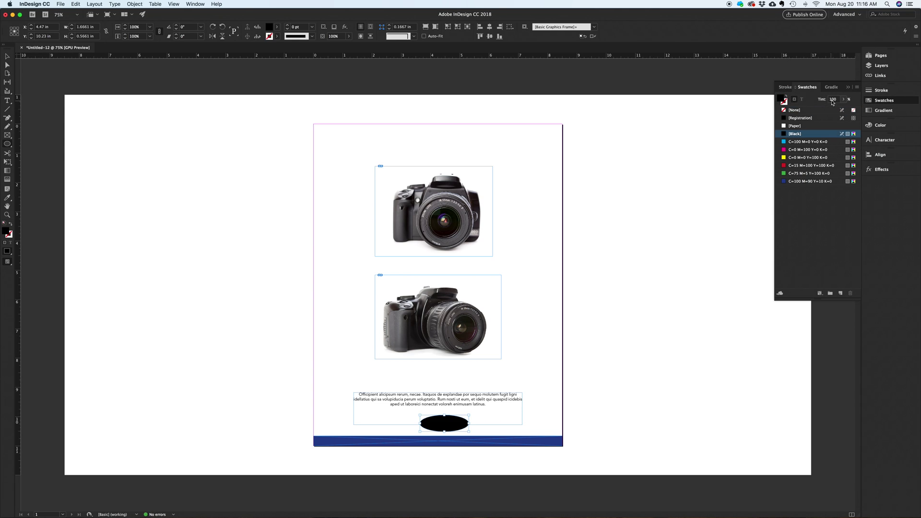
{"action": "left_click", "coordinate": [835, 99]}
{"action": "type", "text": "30"}
{"action": "key", "text": "Return"}
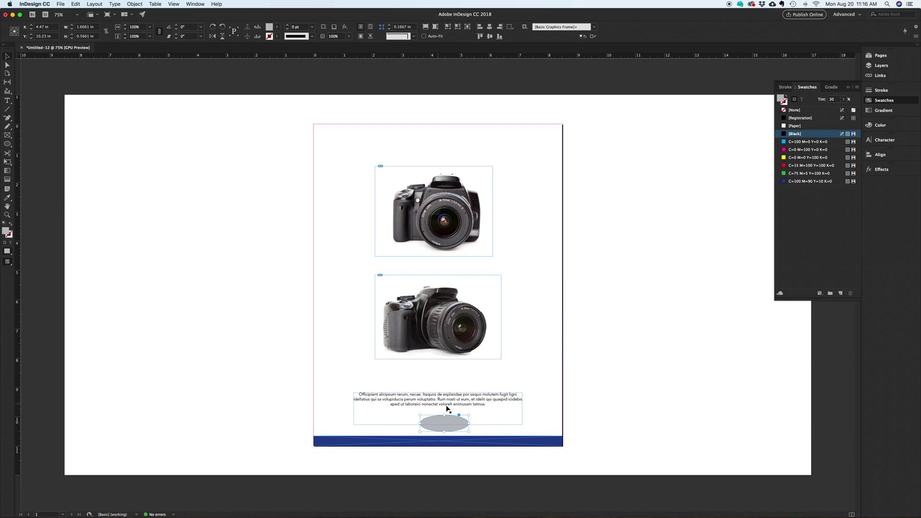
Align the oval's horizontal centre with the blue bottom bar
{"action": "left_click", "coordinate": [510, 444]}
{"action": "left_click", "coordinate": [882, 155]}
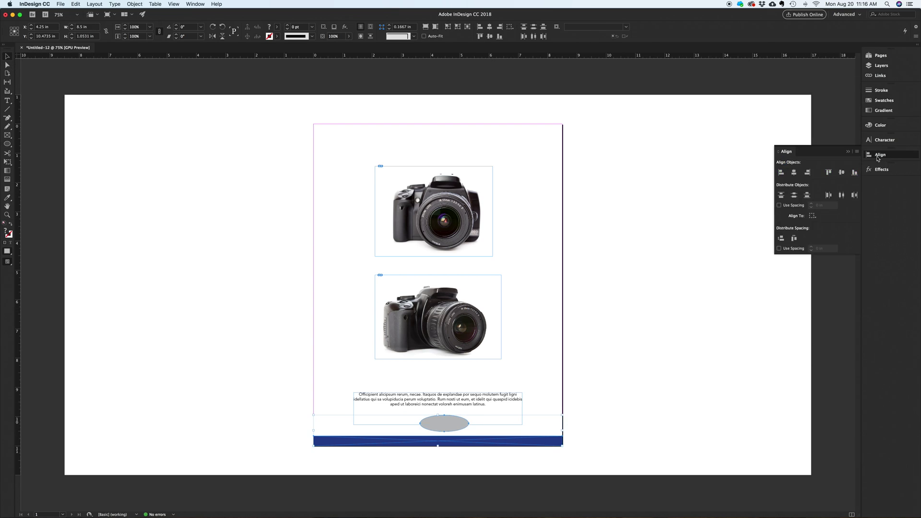
{"action": "left_click", "coordinate": [795, 173]}
{"action": "left_click", "coordinate": [517, 399], "text": "shift"}
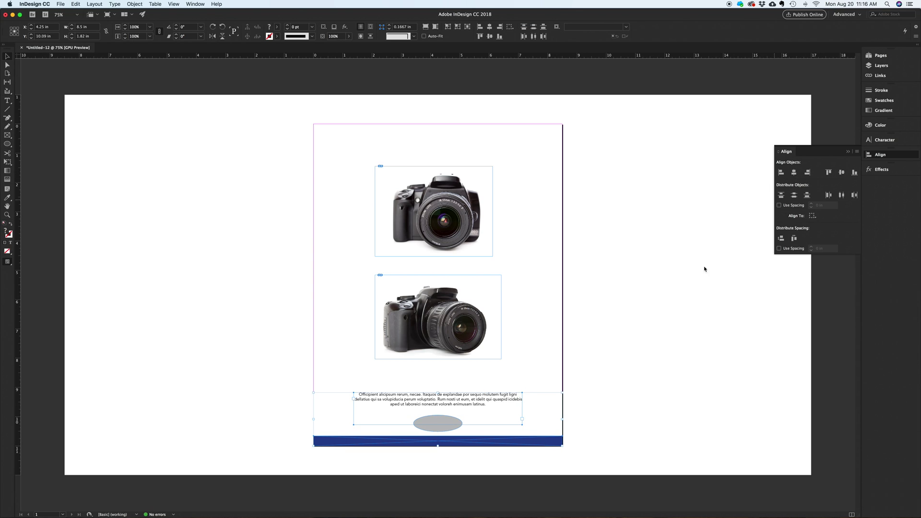
Duplicate the body text below the first camera, trim it to 'Officipient alicipsum rerum.', and set 12 pt
{"action": "left_click", "coordinate": [489, 405]}
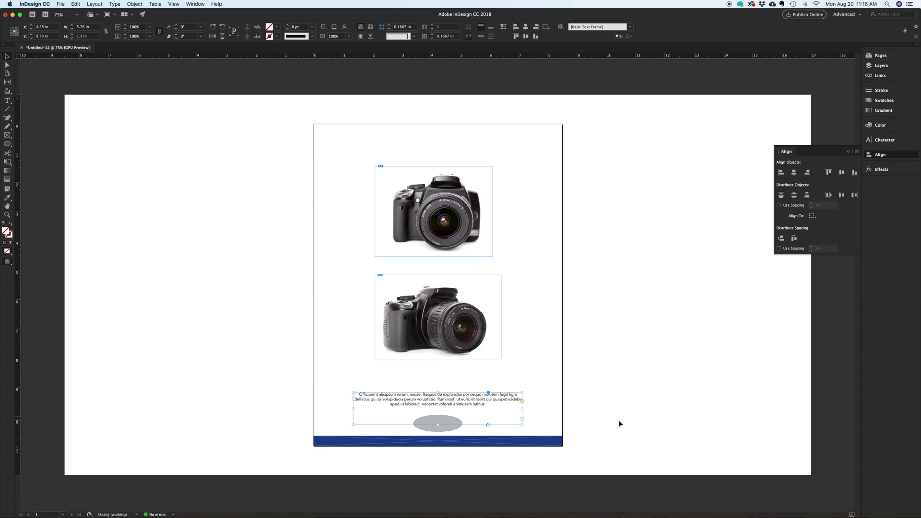
{"action": "left_click_drag", "start_coordinate": [487, 400], "coordinate": [489, 267]}
{"action": "double_click", "coordinate": [423, 261]}
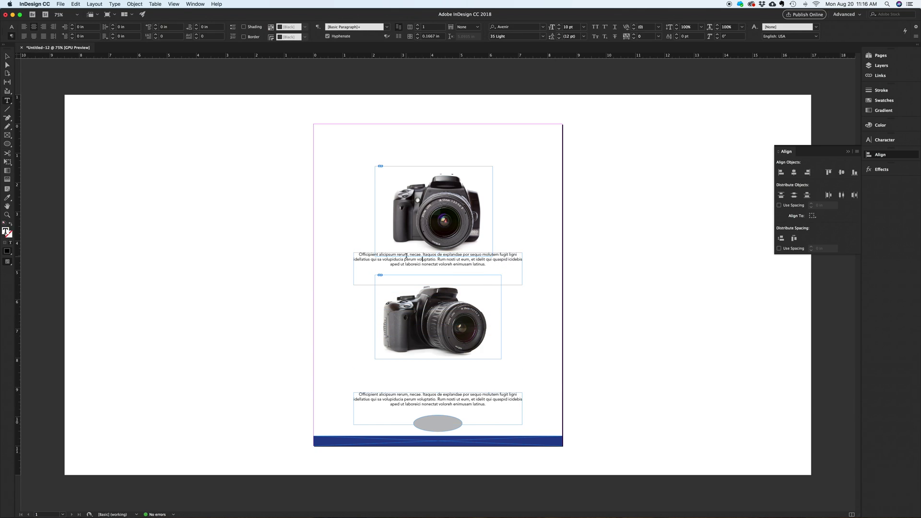
{"action": "left_click_drag", "start_coordinate": [407, 255], "coordinate": [510, 274]}
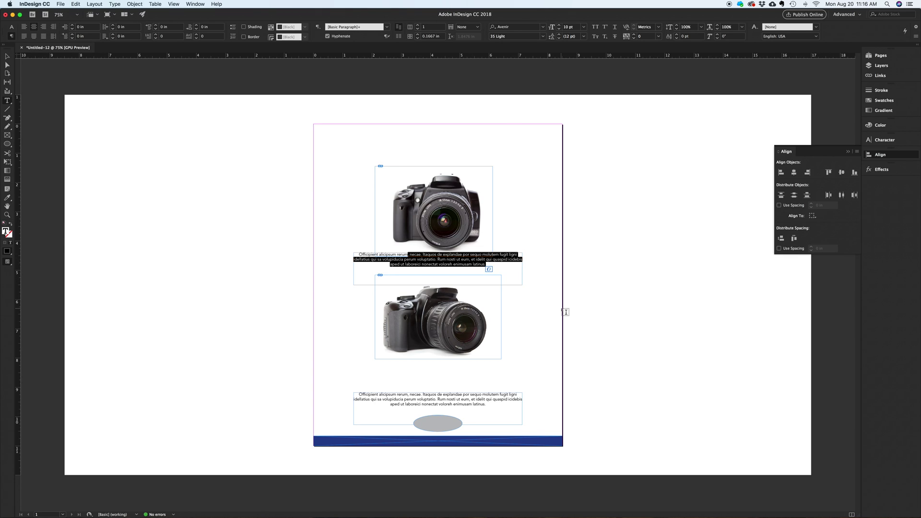
{"action": "key", "text": "BackSpace"}
{"action": "left_click", "coordinate": [6, 56]}
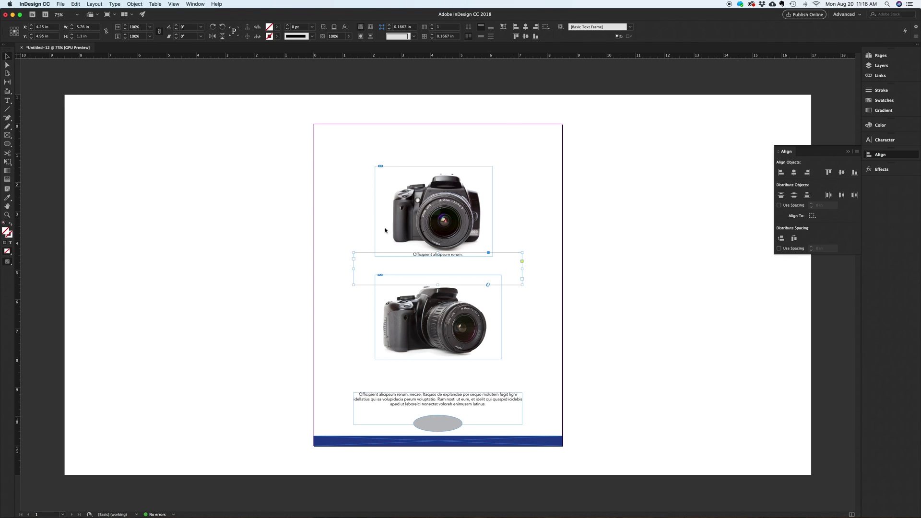
{"action": "left_click", "coordinate": [883, 140]}
{"action": "left_click", "coordinate": [789, 166]}
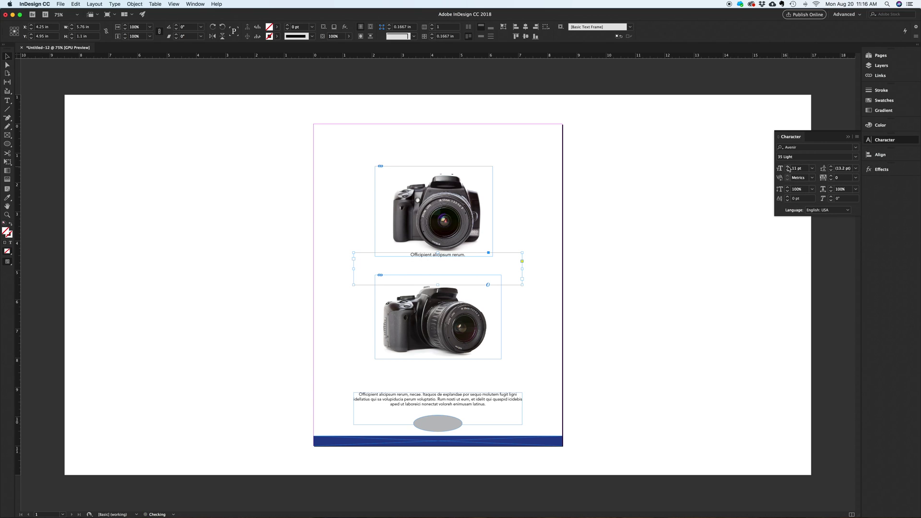
{"action": "left_click", "coordinate": [789, 167]}
{"action": "key", "text": "Down"}
{"action": "key", "text": "Down"}
{"action": "key", "text": "Down"}
{"action": "key", "text": "Down"}
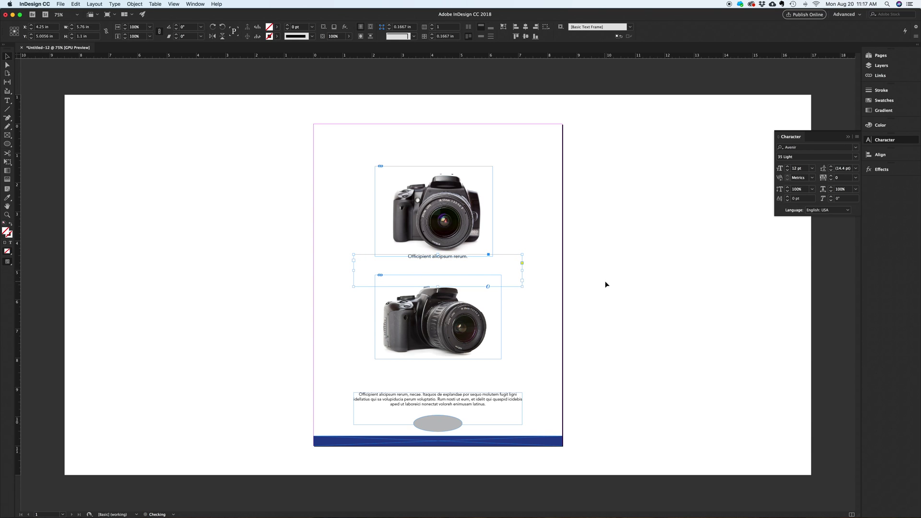
Copy the caption under the second camera and nudge the first caption slightly lower
{"action": "left_click_drag", "start_coordinate": [487, 267], "coordinate": [494, 372]}
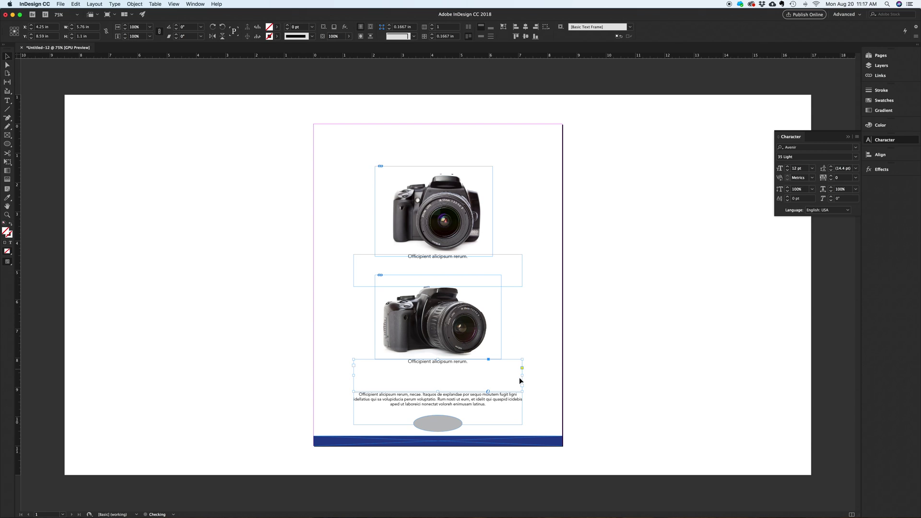
{"action": "left_click", "coordinate": [651, 399]}
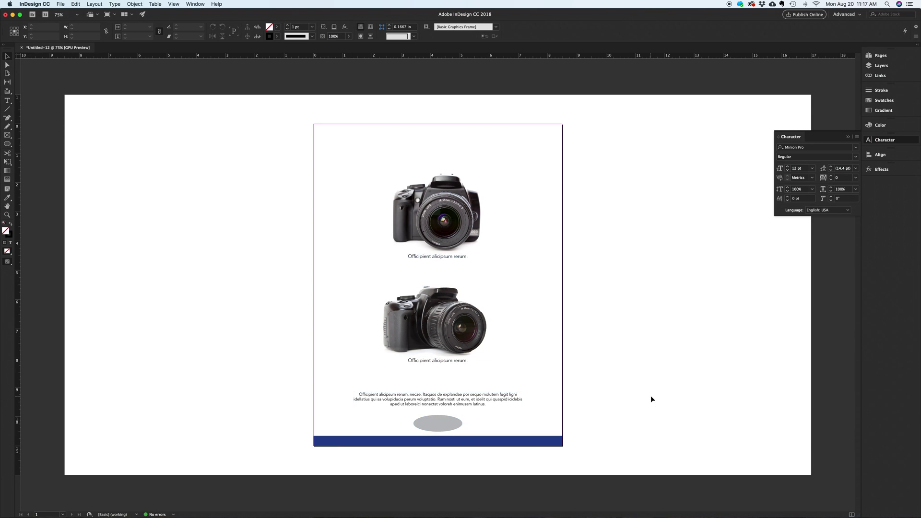
{"action": "key", "text": "ctrl+super+h"}
{"action": "left_click", "coordinate": [428, 370]}
{"action": "left_click", "coordinate": [638, 329]}
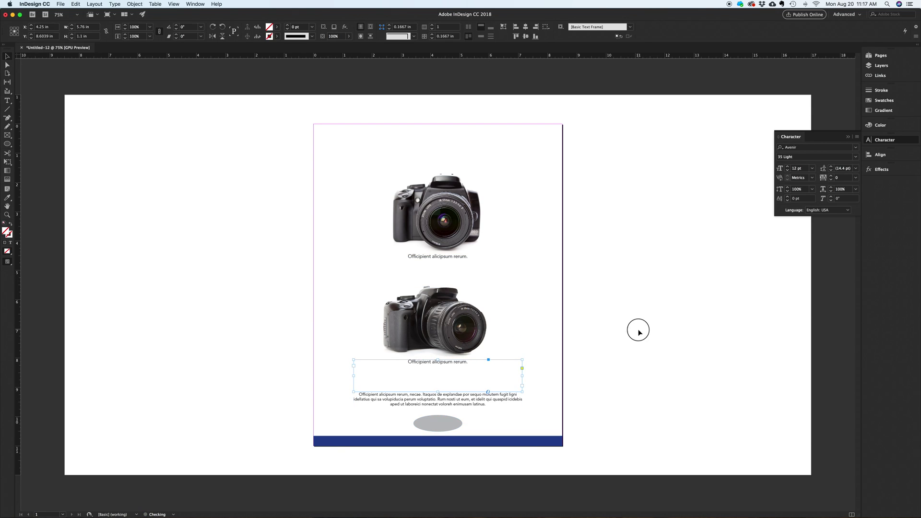
{"action": "left_click_drag", "start_coordinate": [469, 260], "coordinate": [470, 262]}
{"action": "left_click", "coordinate": [619, 296]}
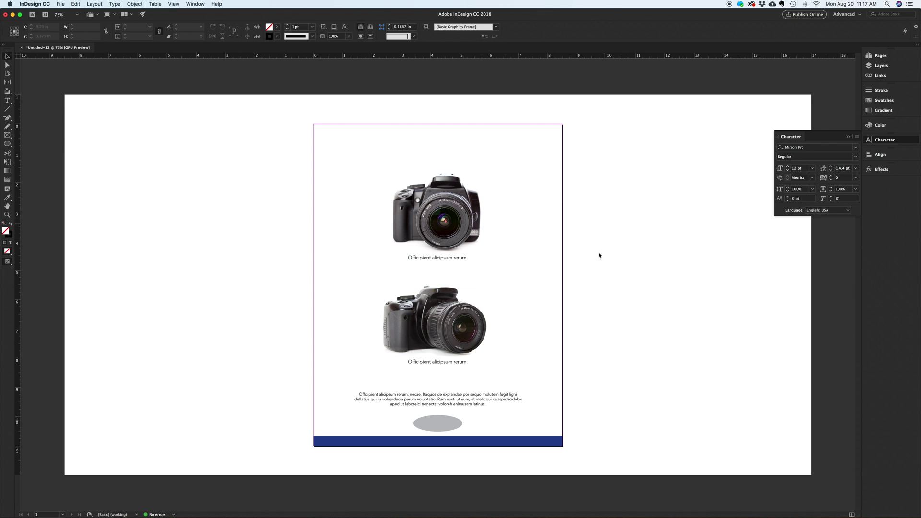
Move both camera-and-caption groups higher on the page
{"action": "left_click_drag", "start_coordinate": [590, 292], "coordinate": [479, 369]}
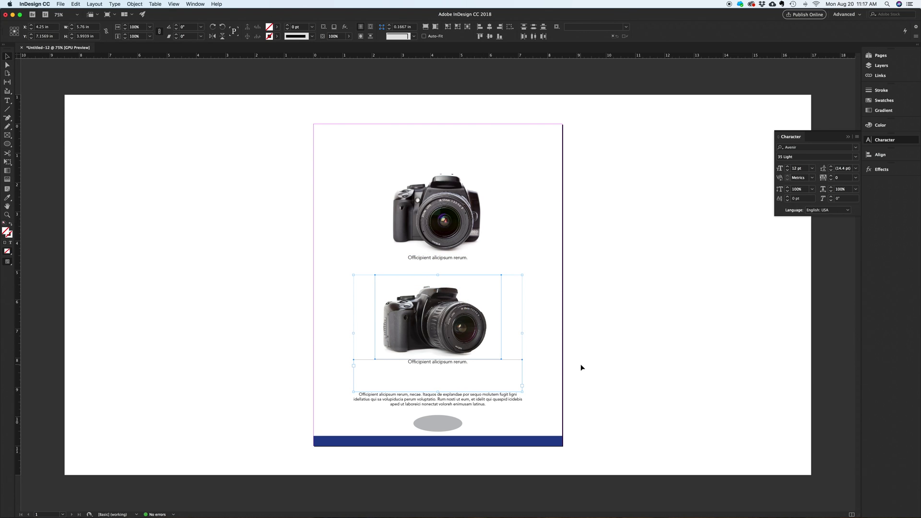
{"action": "key", "text": "shift+Up"}
{"action": "key", "text": "shift+Up"}
{"action": "left_click", "coordinate": [627, 266]}
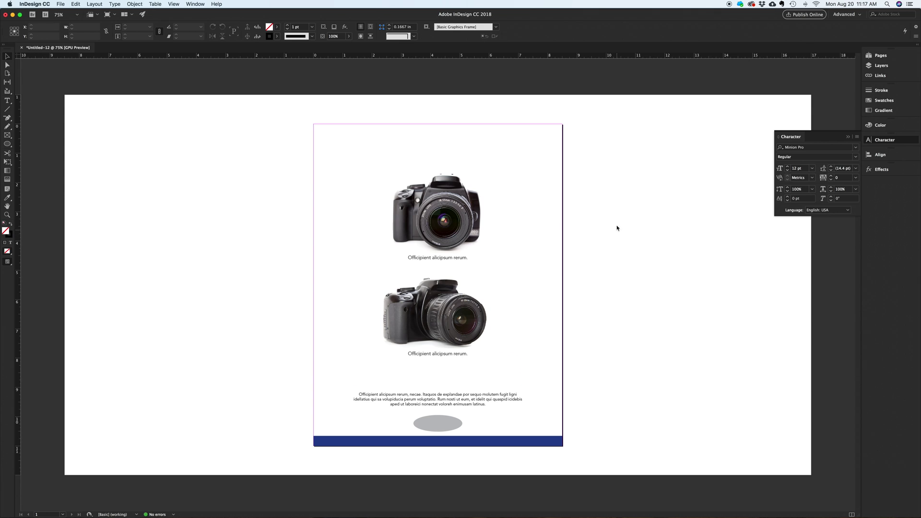
{"action": "left_click_drag", "start_coordinate": [617, 228], "coordinate": [433, 368]}
{"action": "key", "text": "shift+Up"}
{"action": "key", "text": "shift+Up"}
{"action": "key", "text": "shift+Up"}
{"action": "key", "text": "shift+Up"}
{"action": "key", "text": "shift+Up"}
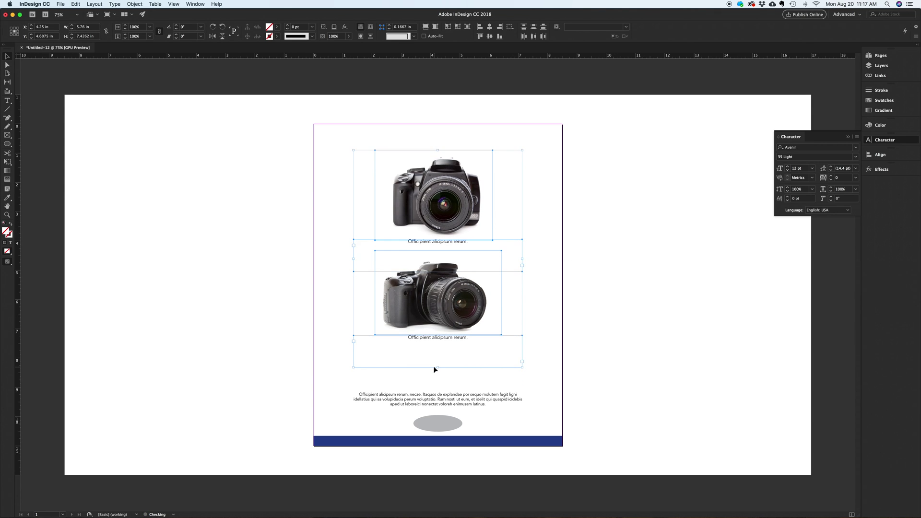
{"action": "left_click", "coordinate": [577, 369]}
Duplicate the caption above the body copy and make it All Caps
{"action": "left_click", "coordinate": [408, 336]}
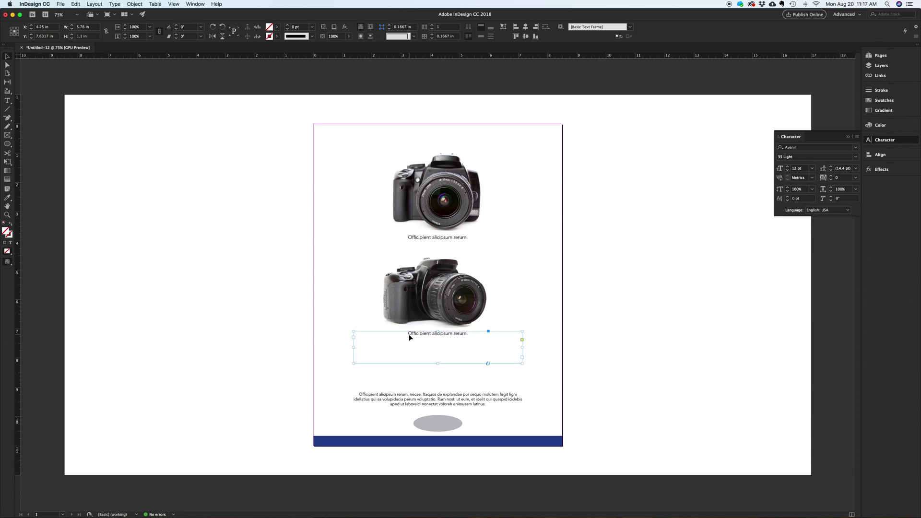
{"action": "left_click_drag", "start_coordinate": [450, 343], "coordinate": [450, 378]}
{"action": "triple_click", "coordinate": [451, 380]}
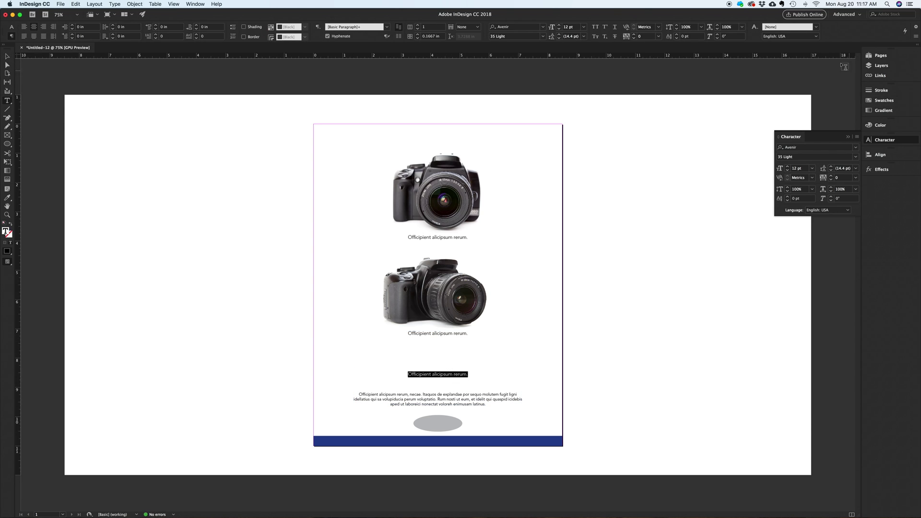
{"action": "left_click", "coordinate": [854, 138]}
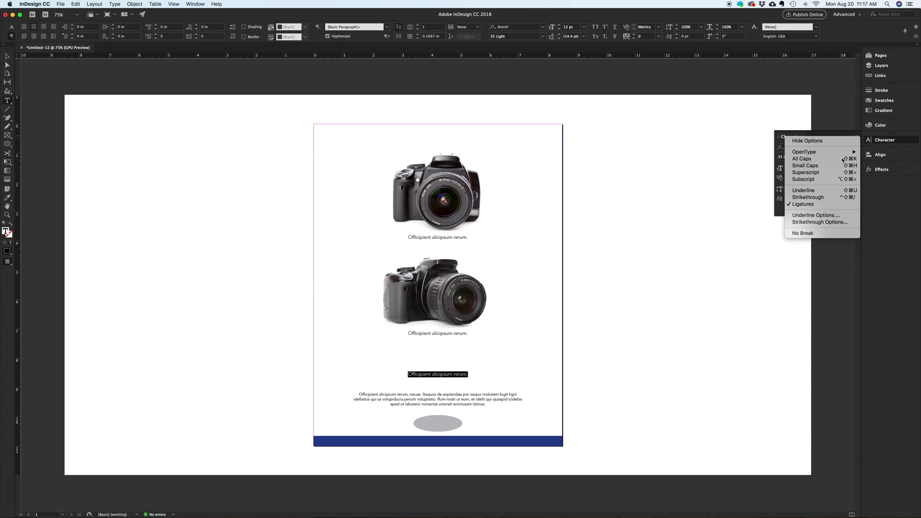
{"action": "left_click", "coordinate": [798, 160]}
Enlarge the headline to 23 pt and colour it navy C=100 M=90 Y=10 K=0
{"action": "left_click", "coordinate": [788, 167]}
{"action": "left_click", "coordinate": [788, 167]}
{"action": "left_click", "coordinate": [788, 167]}
{"action": "left_click", "coordinate": [788, 166]}
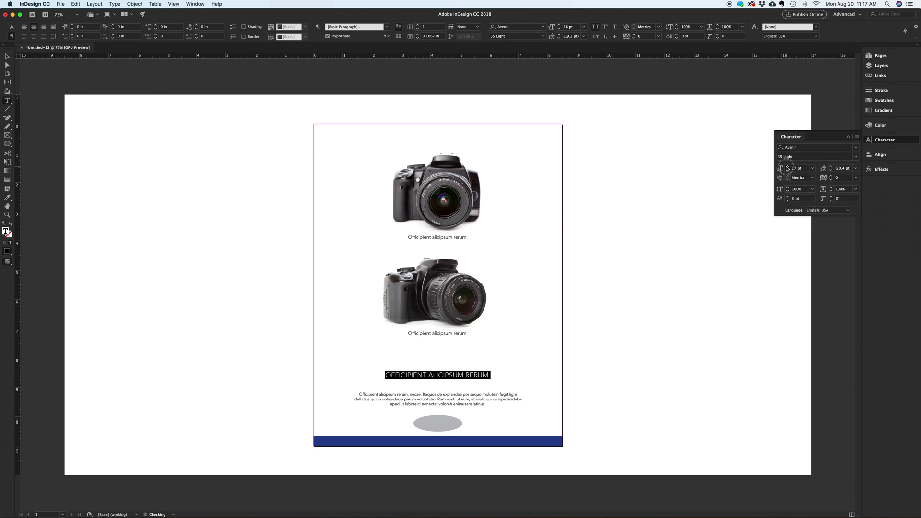
{"action": "left_click", "coordinate": [788, 167]}
{"action": "left_click", "coordinate": [787, 166]}
{"action": "left_click", "coordinate": [788, 167]}
{"action": "left_click", "coordinate": [787, 167]}
{"action": "left_click", "coordinate": [787, 166]}
{"action": "left_click", "coordinate": [788, 166]}
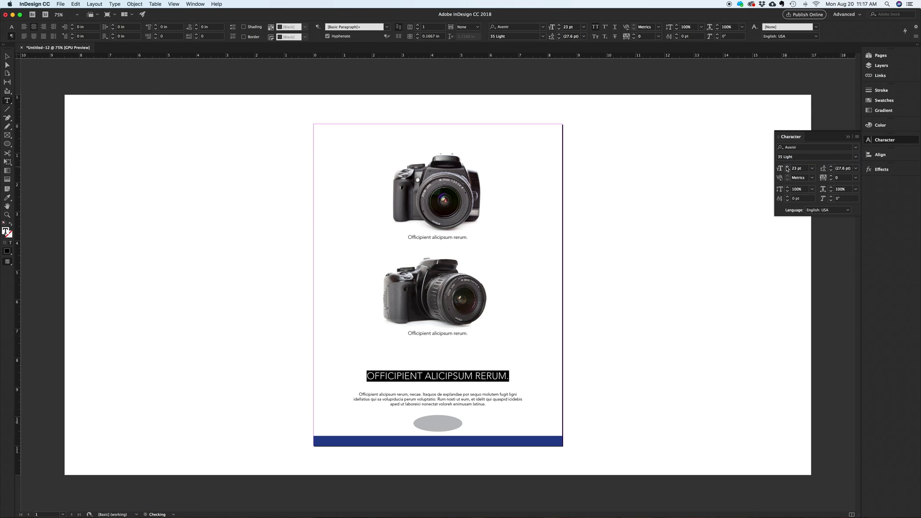
{"action": "left_click", "coordinate": [889, 100]}
{"action": "left_click", "coordinate": [816, 182]}
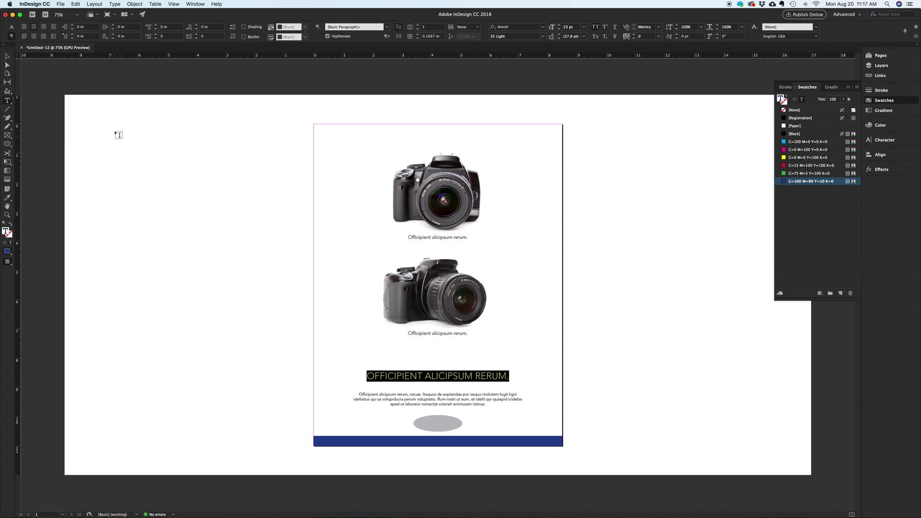
{"action": "left_click", "coordinate": [8, 58]}
Nudge the body text frame up two steps
{"action": "left_click", "coordinate": [477, 403]}
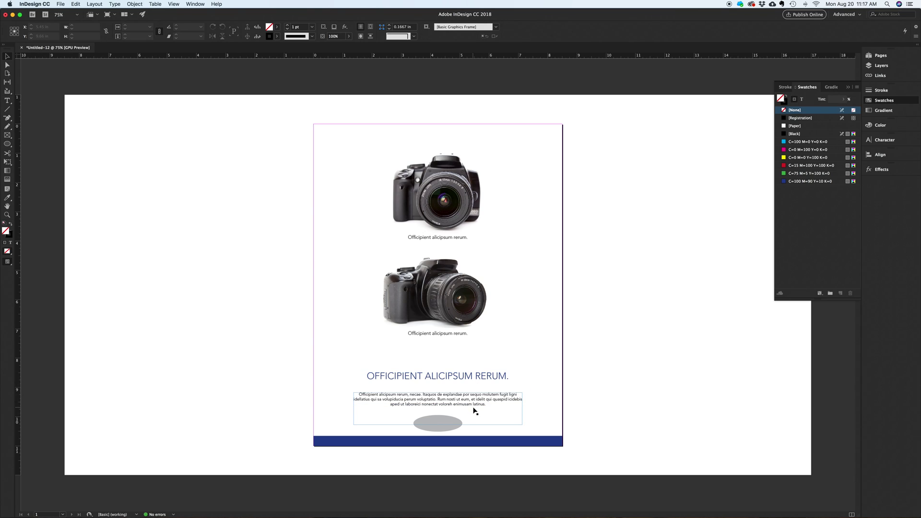
{"action": "key", "text": "Up"}
{"action": "key", "text": "Up"}
{"action": "key", "text": "Up"}
{"action": "key", "text": "Up"}
{"action": "key", "text": "Up"}
{"action": "key", "text": "Up"}
{"action": "key", "text": "Up"}
{"action": "key", "text": "Up"}
{"action": "key", "text": "Up"}
{"action": "key", "text": "Up"}
{"action": "key", "text": "Up"}
{"action": "key", "text": "Up"}
{"action": "key", "text": "Up"}
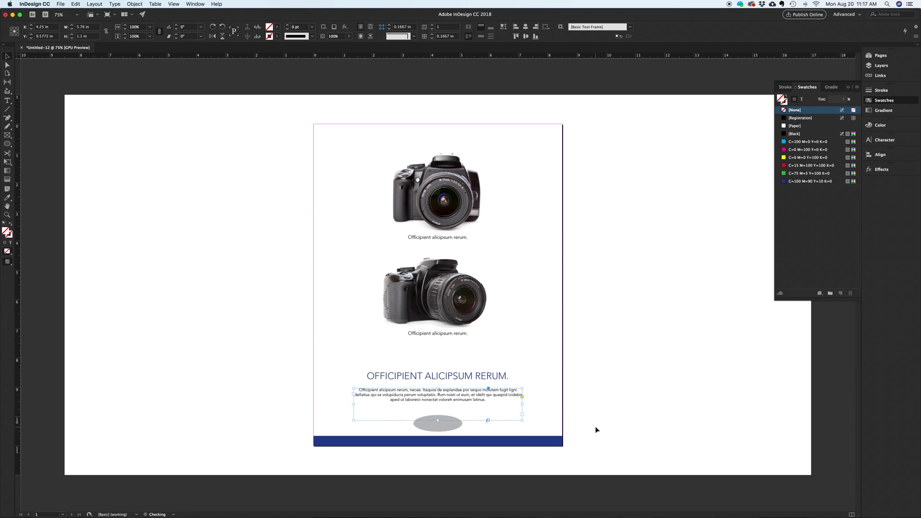
{"action": "key", "text": "Up"}
{"action": "left_click", "coordinate": [449, 423]}
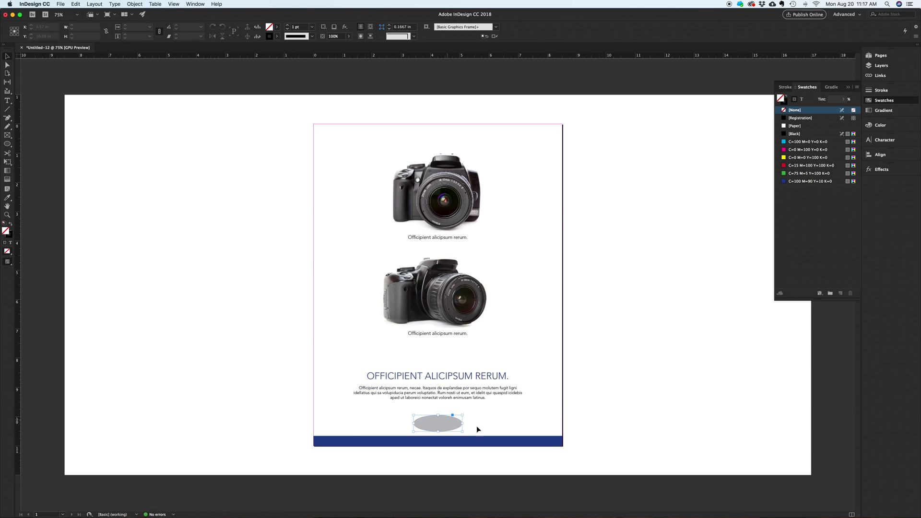
{"action": "left_click", "coordinate": [624, 403]}
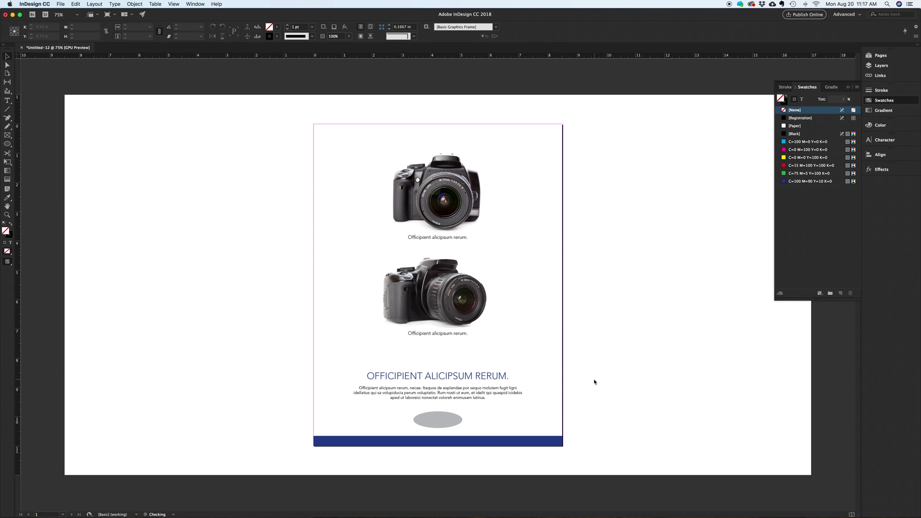
Nudge the heading, body text, and both camera-caption pairs down slightly
{"action": "left_click_drag", "start_coordinate": [593, 378], "coordinate": [519, 396]}
{"action": "key", "text": "Down"}
{"action": "key", "text": "Down"}
{"action": "key", "text": "Down"}
{"action": "left_click", "coordinate": [643, 393]}
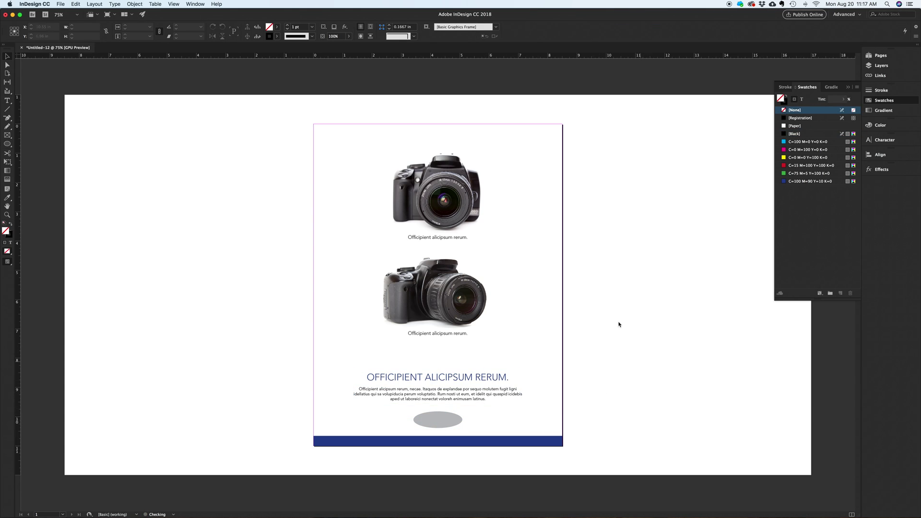
{"action": "left_click_drag", "start_coordinate": [606, 292], "coordinate": [452, 343]}
{"action": "key", "text": "Down"}
{"action": "left_click", "coordinate": [618, 330]}
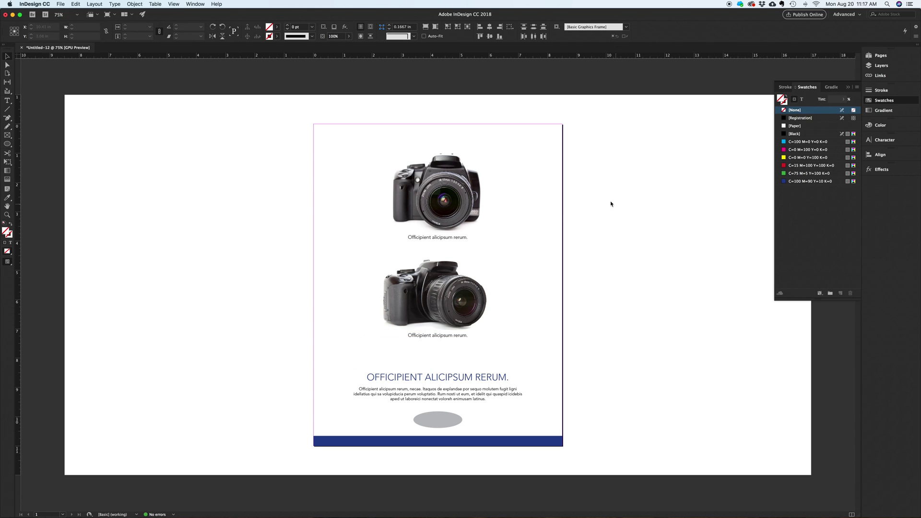
{"action": "left_click_drag", "start_coordinate": [609, 201], "coordinate": [428, 353]}
{"action": "key", "text": "Down"}
{"action": "key", "text": "Down"}
{"action": "key", "text": "Down"}
{"action": "key", "text": "Down"}
{"action": "key", "text": "Down"}
{"action": "key", "text": "Down"}
{"action": "key", "text": "Down"}
{"action": "key", "text": "Down"}
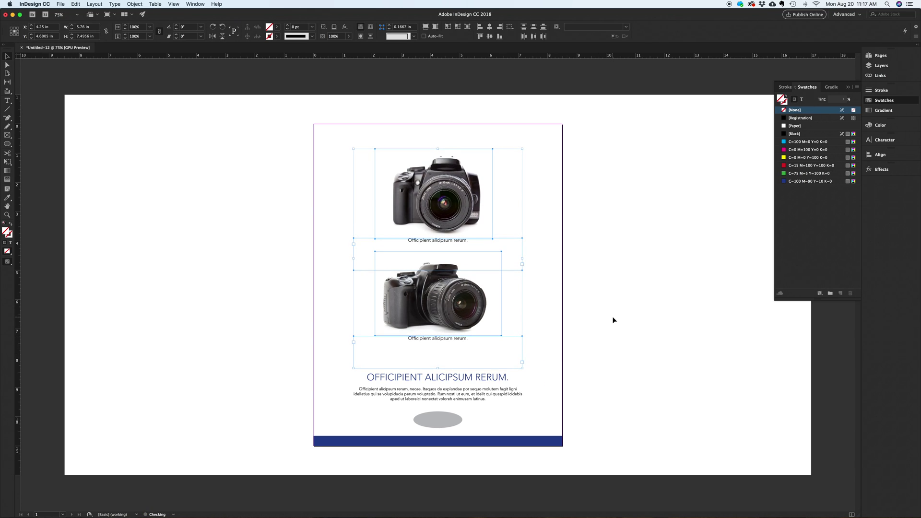
{"action": "left_click", "coordinate": [616, 320]}
{"action": "left_click", "coordinate": [373, 445]}
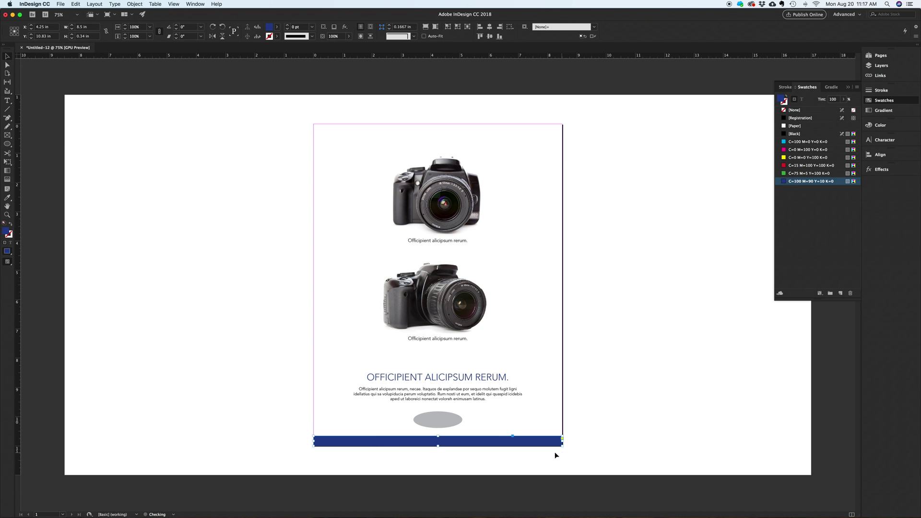
Stretch the bottom bar to cover the whole page, fill it with Paper, and set Multiply blending
{"action": "left_click_drag", "start_coordinate": [439, 436], "coordinate": [453, 127]}
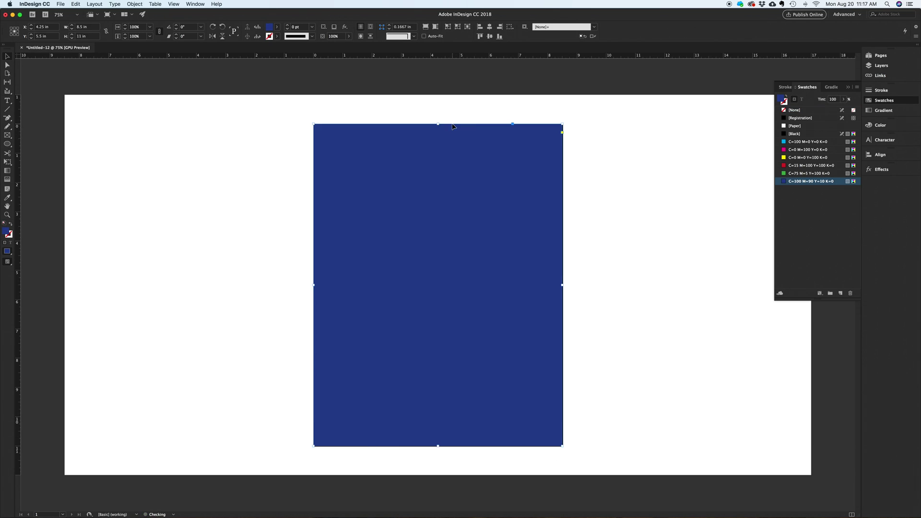
{"action": "left_click", "coordinate": [793, 127]}
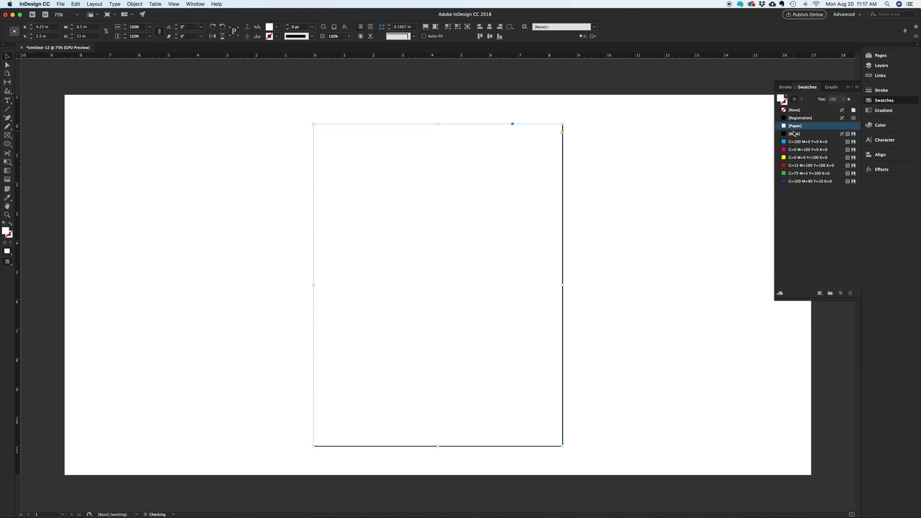
{"action": "left_click", "coordinate": [882, 170]}
{"action": "left_click", "coordinate": [792, 178]}
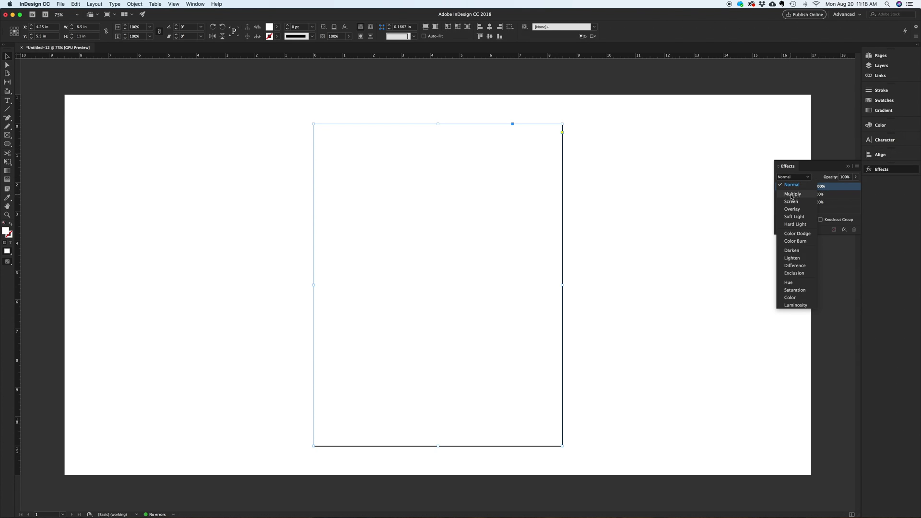
{"action": "left_click", "coordinate": [792, 194]}
{"action": "left_click", "coordinate": [130, 4]}
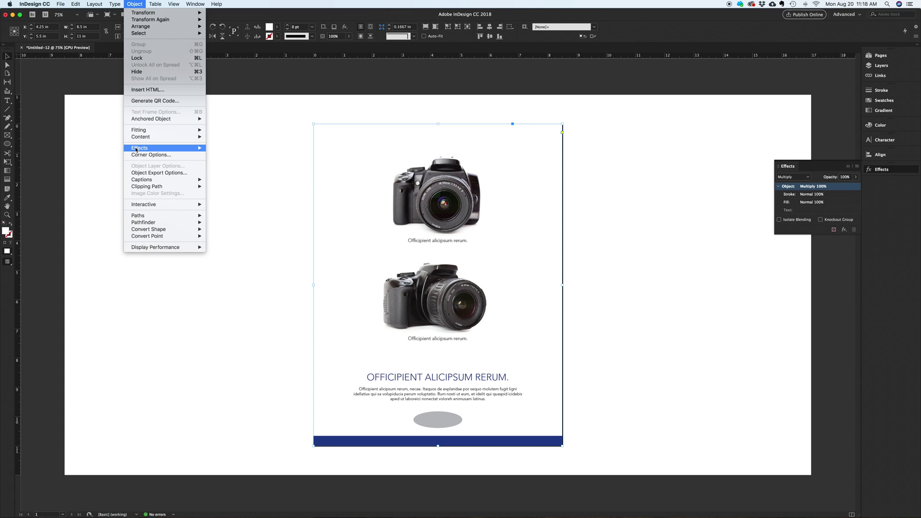
Add a cyan Inner Shadow with X and Y offsets 0 and size 2 in
{"action": "mouse_move", "coordinate": [147, 149]}
{"action": "left_click", "coordinate": [249, 168]}
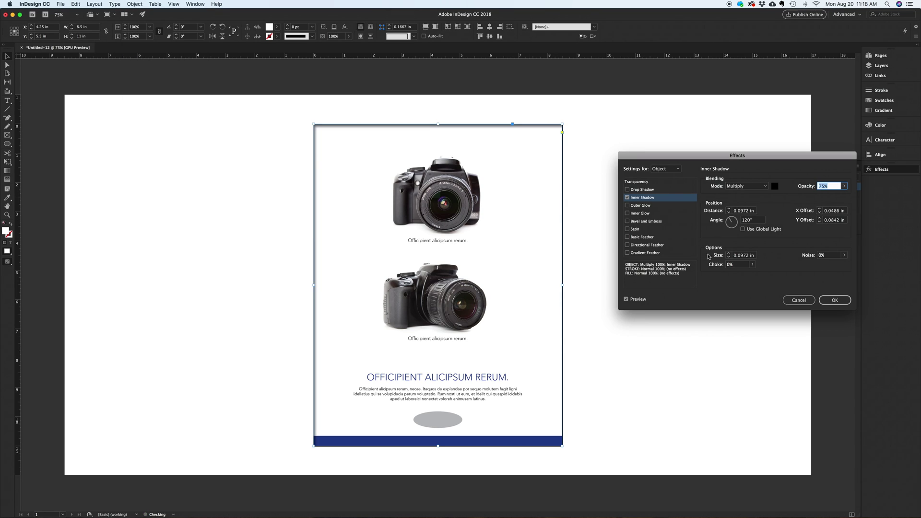
{"action": "left_click", "coordinate": [776, 187]}
{"action": "left_click", "coordinate": [440, 351]}
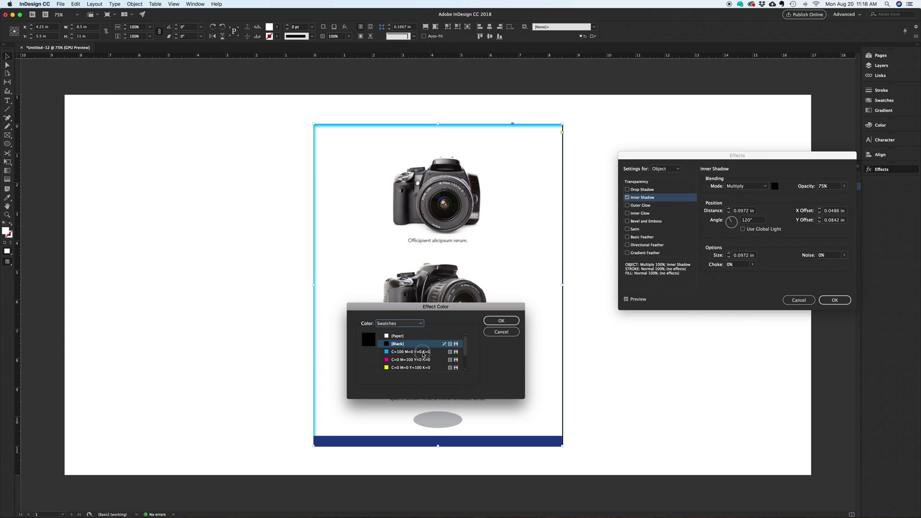
{"action": "left_click", "coordinate": [501, 320]}
{"action": "left_click", "coordinate": [836, 210]}
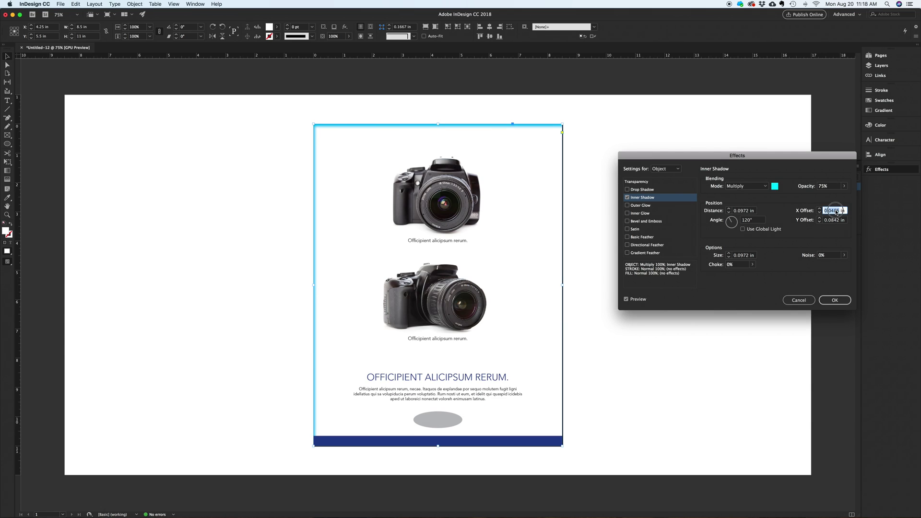
{"action": "type", "text": "0"}
{"action": "key", "text": "Tab"}
{"action": "type", "text": "0"}
{"action": "left_click", "coordinate": [745, 255]}
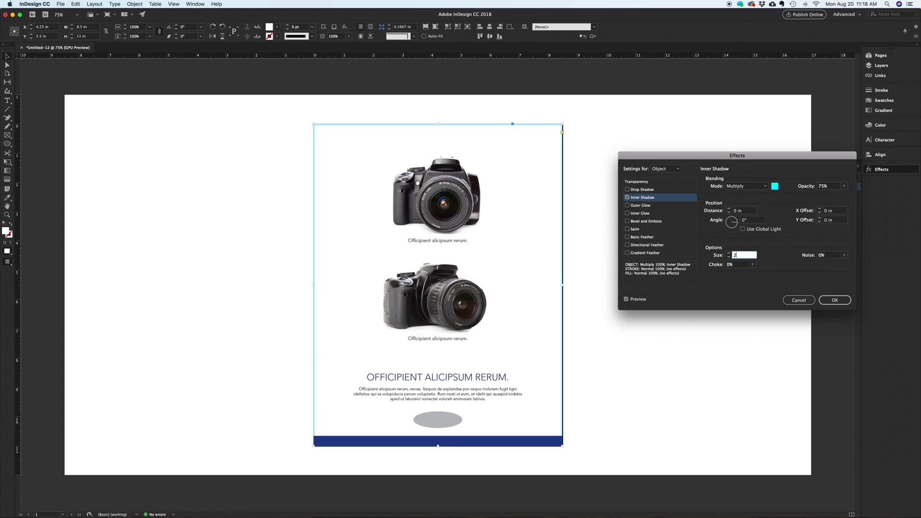
{"action": "key", "text": "Return"}
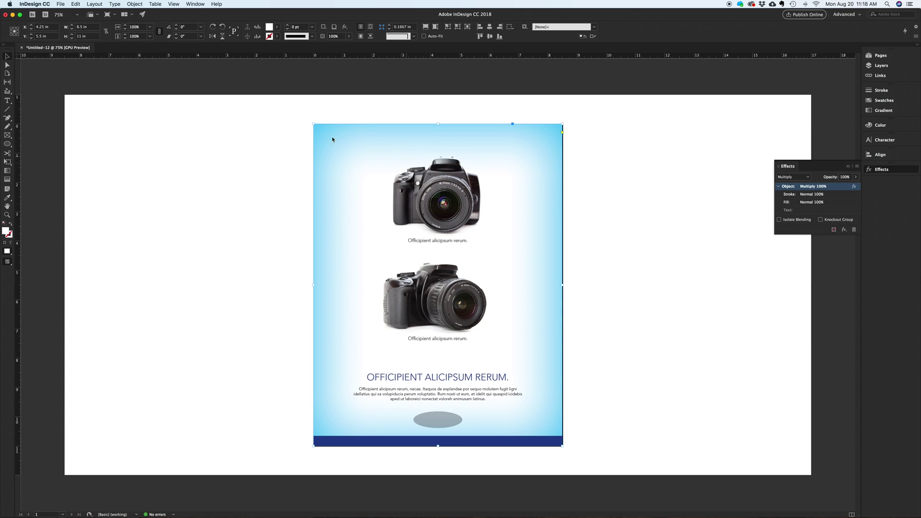
Reopen the Inner Shadow and lower its opacity to 40%
{"action": "left_click", "coordinate": [134, 4]}
{"action": "mouse_move", "coordinate": [182, 147]}
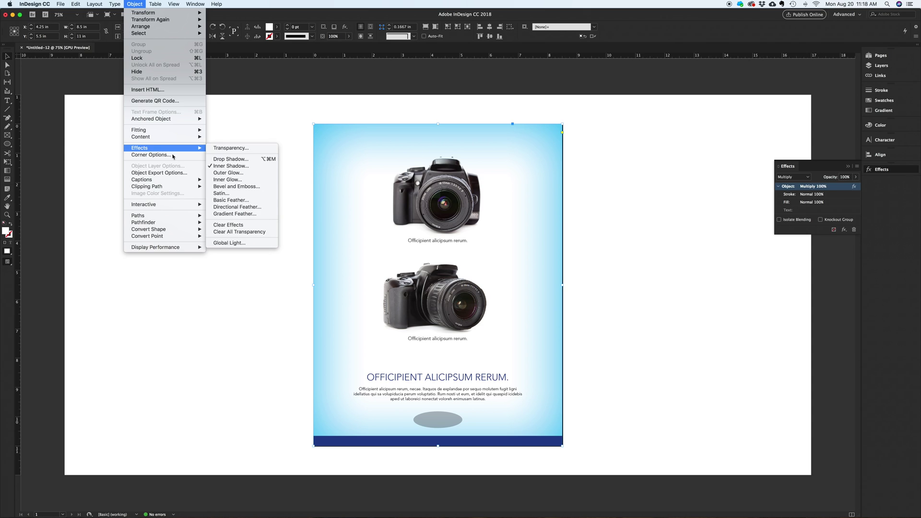
{"action": "left_click", "coordinate": [222, 168]}
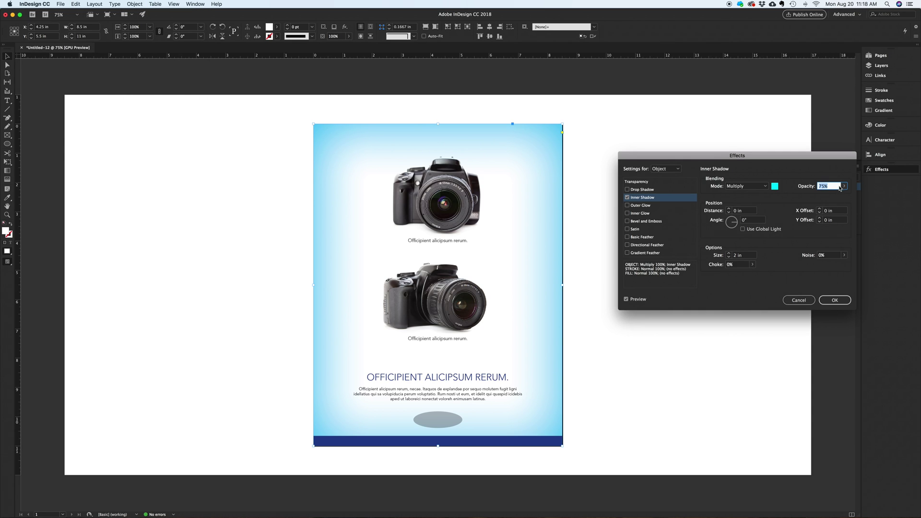
{"action": "left_click", "coordinate": [844, 186]}
{"action": "left_click_drag", "start_coordinate": [837, 197], "coordinate": [823, 196]}
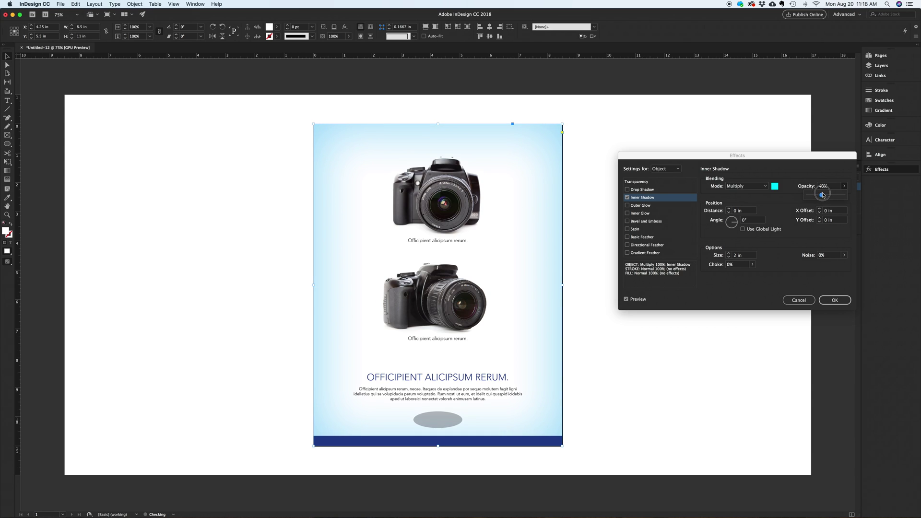
{"action": "left_click", "coordinate": [842, 299]}
{"action": "left_click", "coordinate": [773, 324]}
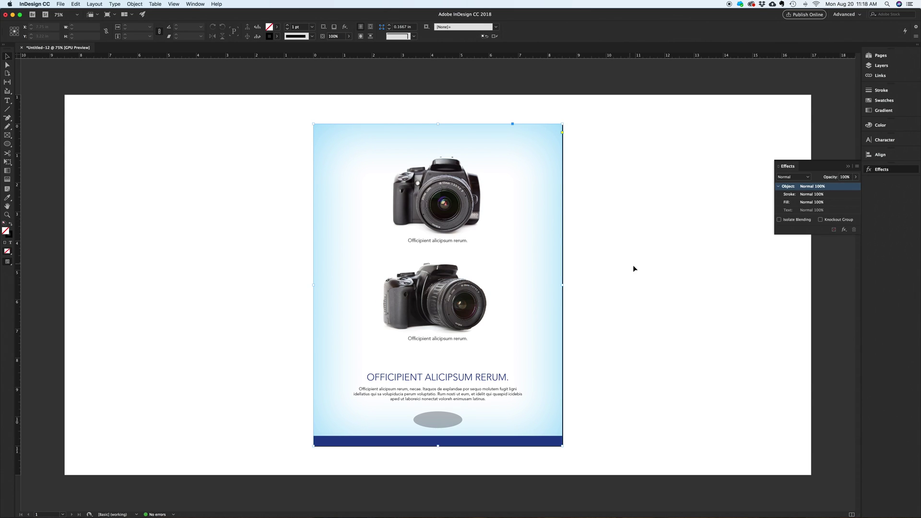
Cut the cyan vignette and navy bar, paste them in place on new Layer 2, lock it, and return to Layer 1
{"action": "left_click", "coordinate": [584, 435]}
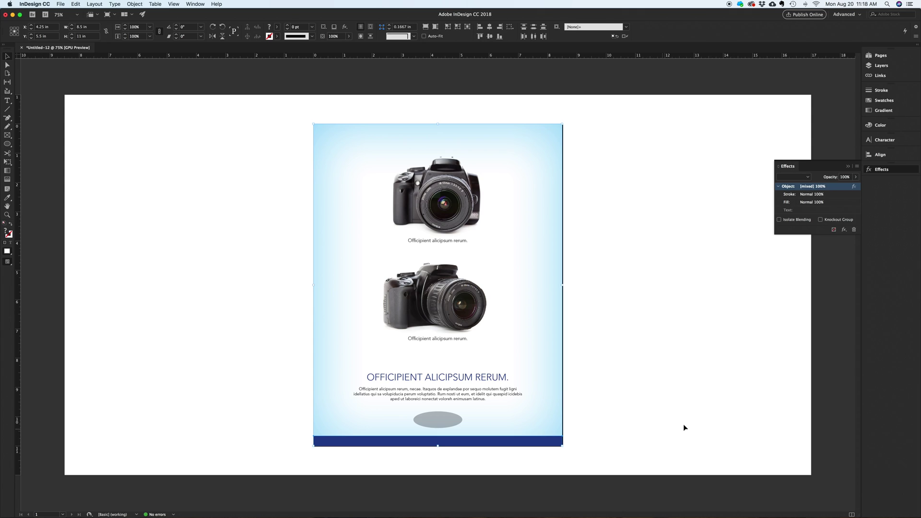
{"action": "key", "text": "super+z"}
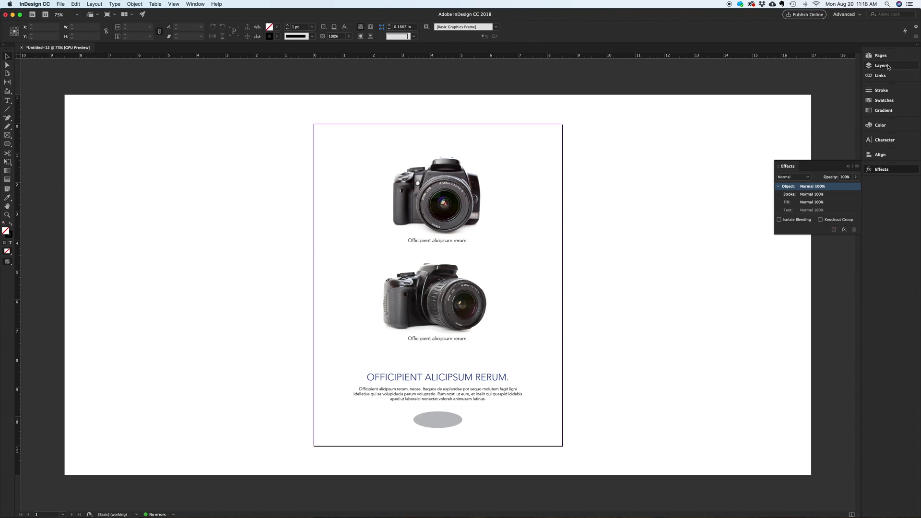
{"action": "left_click", "coordinate": [882, 65]}
{"action": "left_click", "coordinate": [840, 244]}
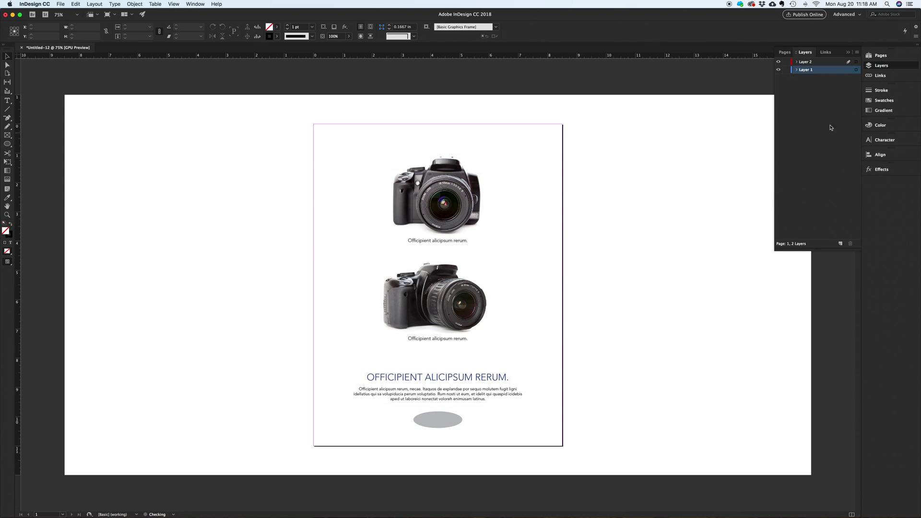
{"action": "left_click", "coordinate": [815, 62]}
{"action": "key", "text": "super+alt+shift+v"}
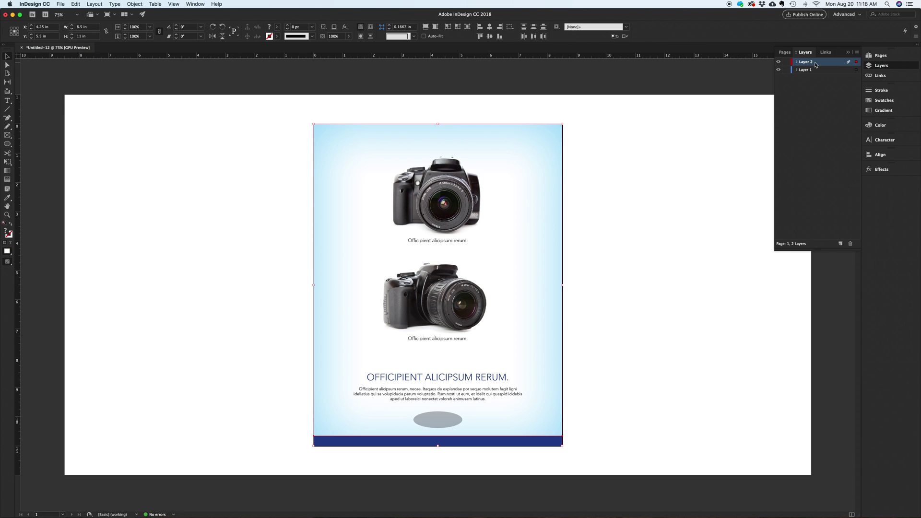
{"action": "key", "text": "super+alt+bracketright"}
{"action": "left_click", "coordinate": [785, 62]}
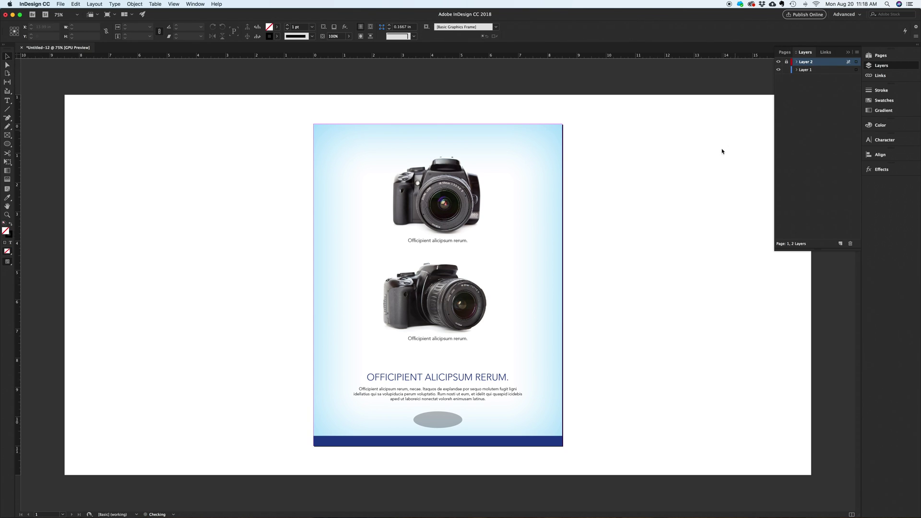
{"action": "left_click", "coordinate": [811, 69]}
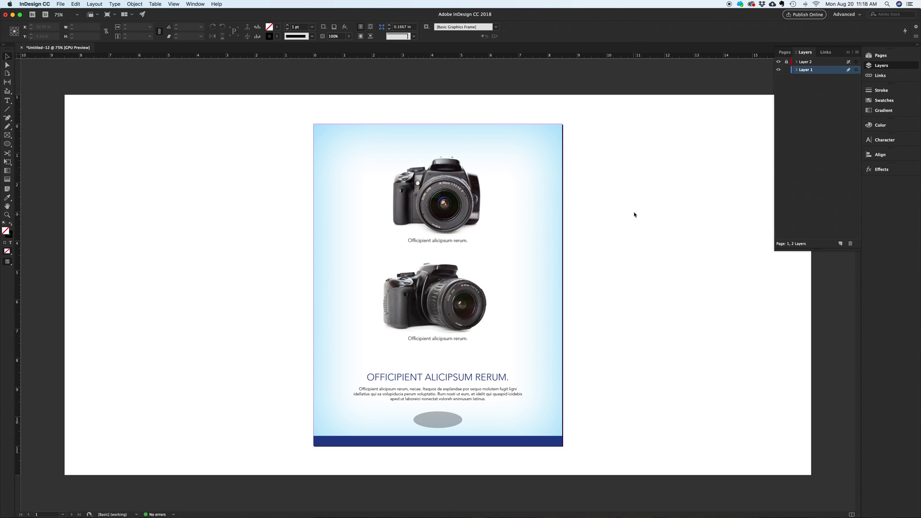